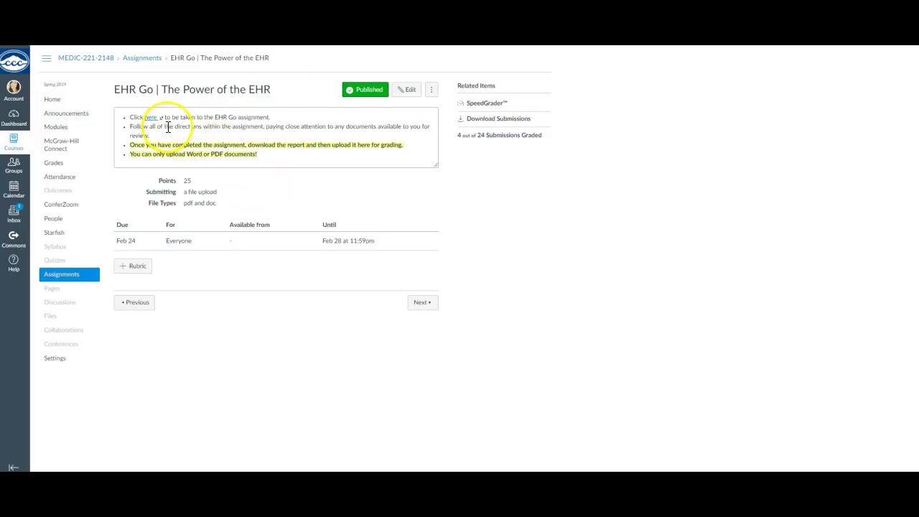
- Follow the assignment's 'here' link to open The Power of the EHR activity in EHR Go
{"action": "left_click", "coordinate": [150, 118]}
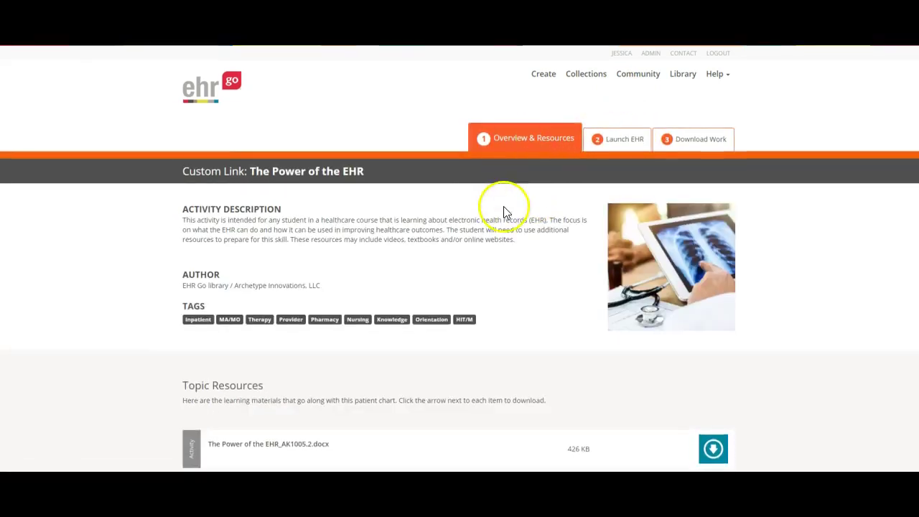
- Scroll down the EHR Go activity page to its Topic Resources file list
{"action": "scroll", "coordinate": [505, 213], "scroll_direction": "down", "scroll_amount": 2}
{"action": "scroll", "coordinate": [521, 293], "scroll_direction": "down", "scroll_amount": 3}
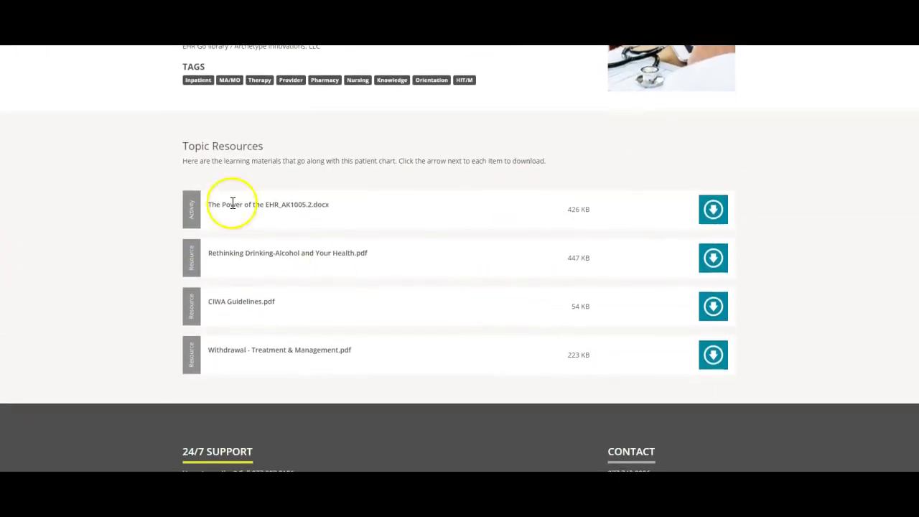
- Download The Power of the EHR_AK1005.2.docx under its suggested name and open it
{"action": "left_click", "coordinate": [713, 217]}
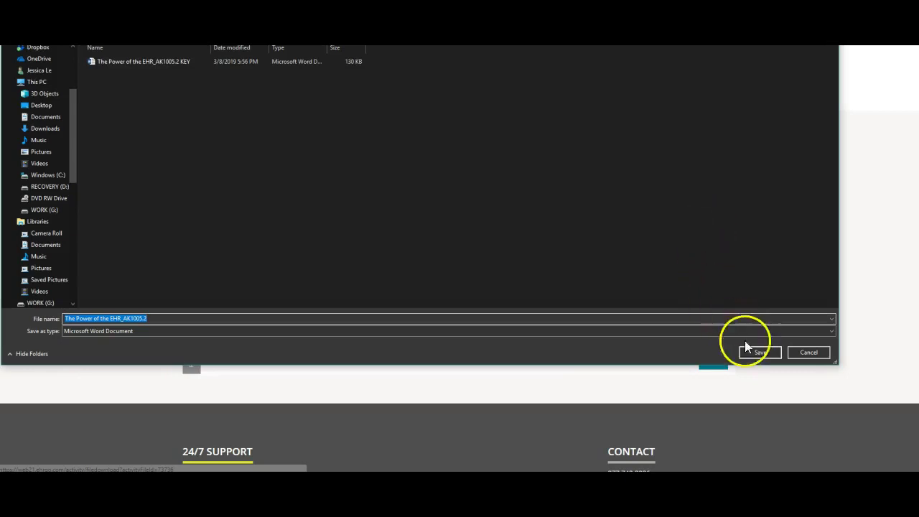
{"action": "left_click", "coordinate": [765, 352]}
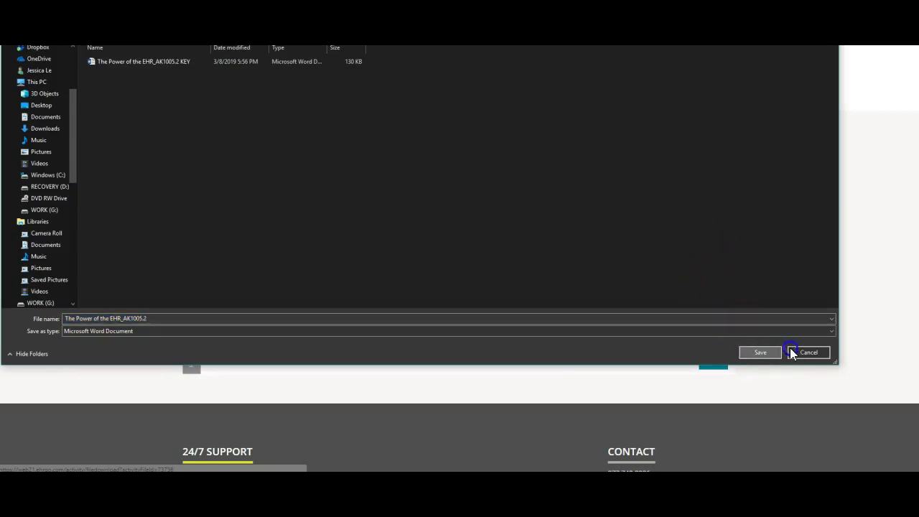
{"action": "left_click", "coordinate": [769, 352]}
{"action": "left_click", "coordinate": [93, 462]}
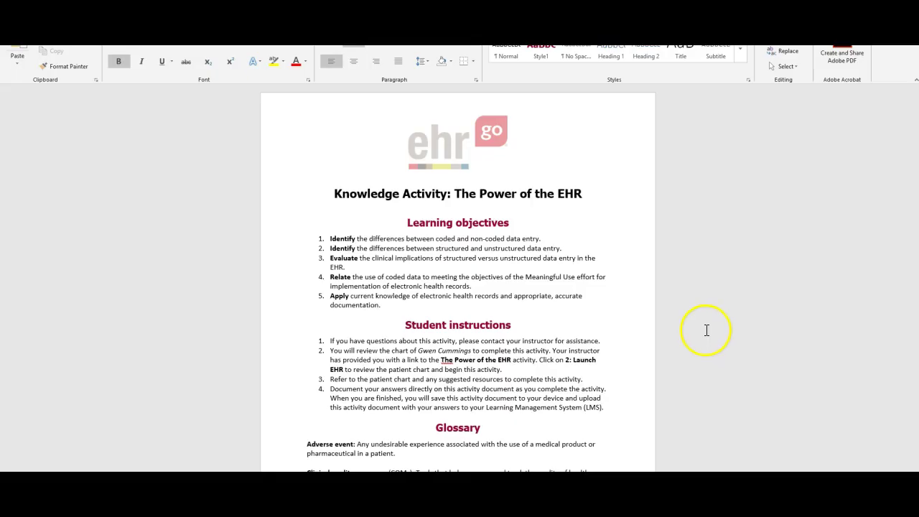
- Read through the document's objectives, instructions and glossary, then return to EHR Go's Topic Resources
{"action": "scroll", "coordinate": [709, 334], "scroll_direction": "down", "scroll_amount": 5}
{"action": "scroll", "coordinate": [713, 339], "scroll_direction": "up", "scroll_amount": 5}
{"action": "scroll", "coordinate": [715, 342], "scroll_direction": "down", "scroll_amount": 3}
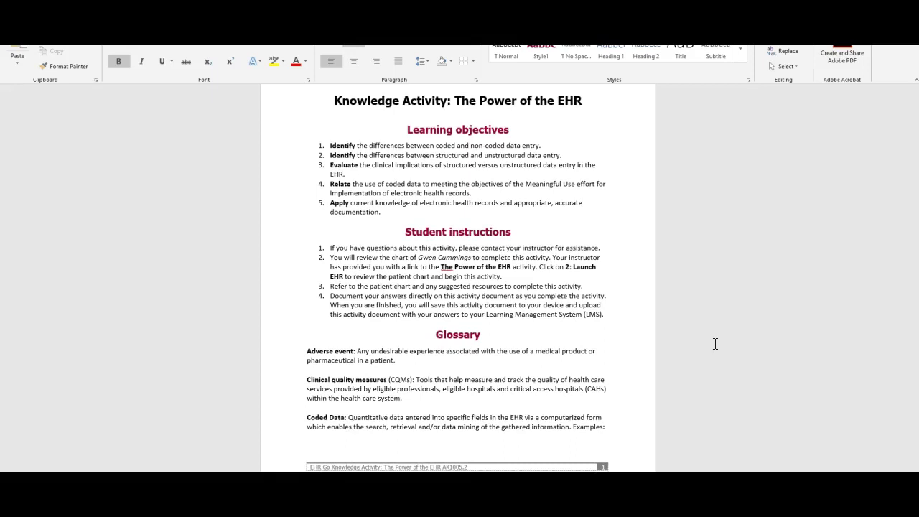
{"action": "scroll", "coordinate": [715, 344], "scroll_direction": "up", "scroll_amount": 3}
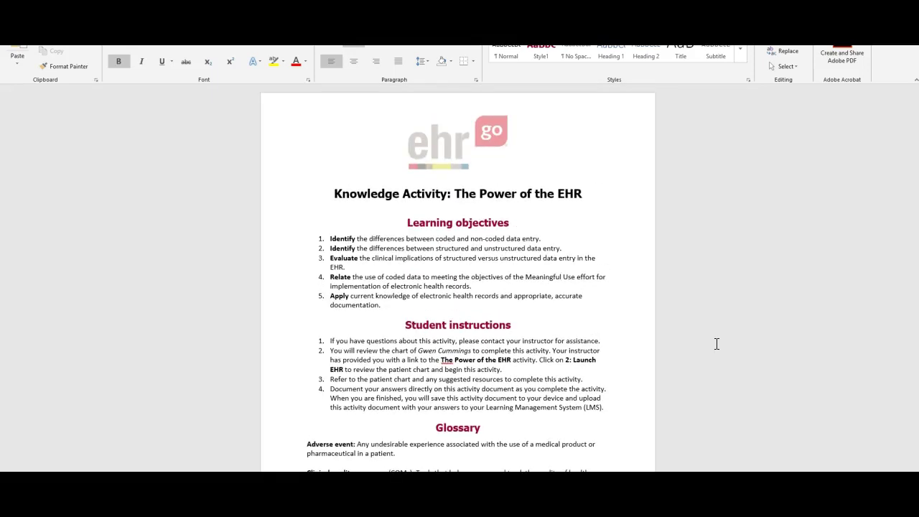
{"action": "scroll", "coordinate": [716, 344], "scroll_direction": "down", "scroll_amount": 3}
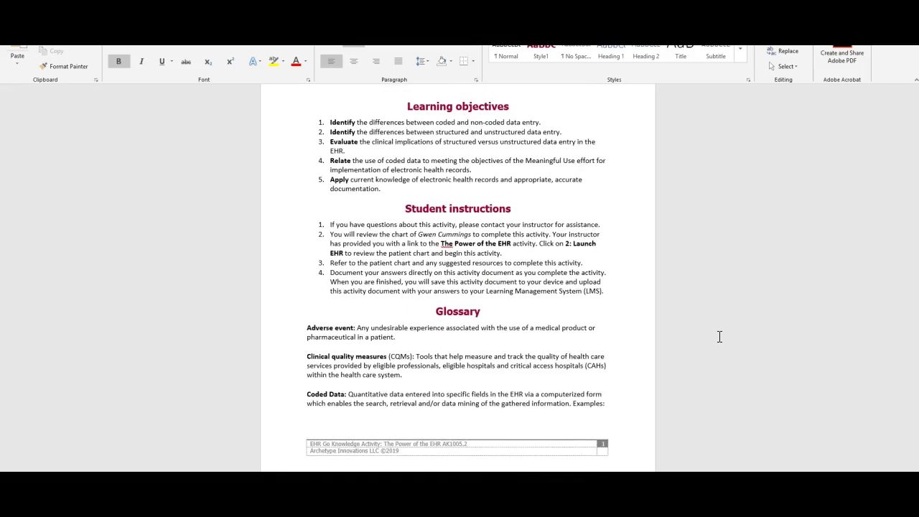
{"action": "left_click", "coordinate": [695, 343]}
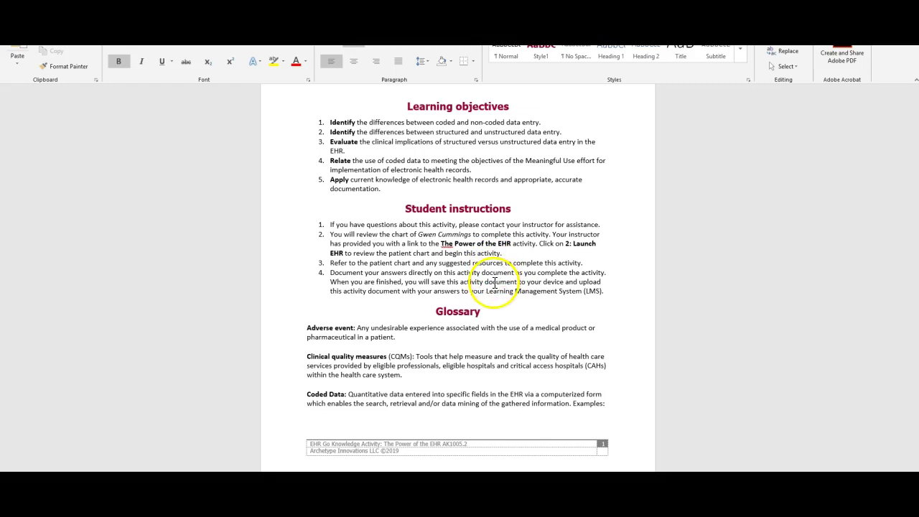
{"action": "scroll", "coordinate": [495, 280], "scroll_direction": "down", "scroll_amount": 2}
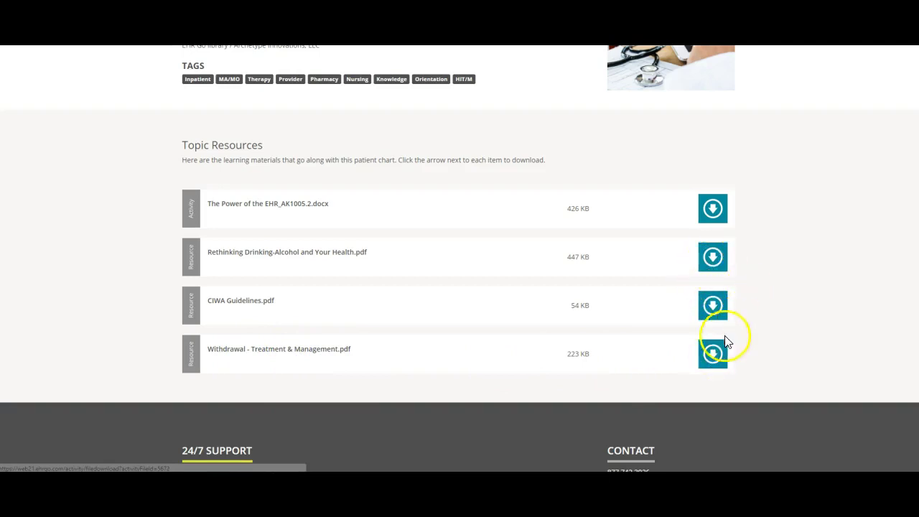
- Bring the activity document back up and scroll to The activity section's Student name line
{"action": "scroll", "coordinate": [315, 350], "scroll_direction": "down", "scroll_amount": 1}
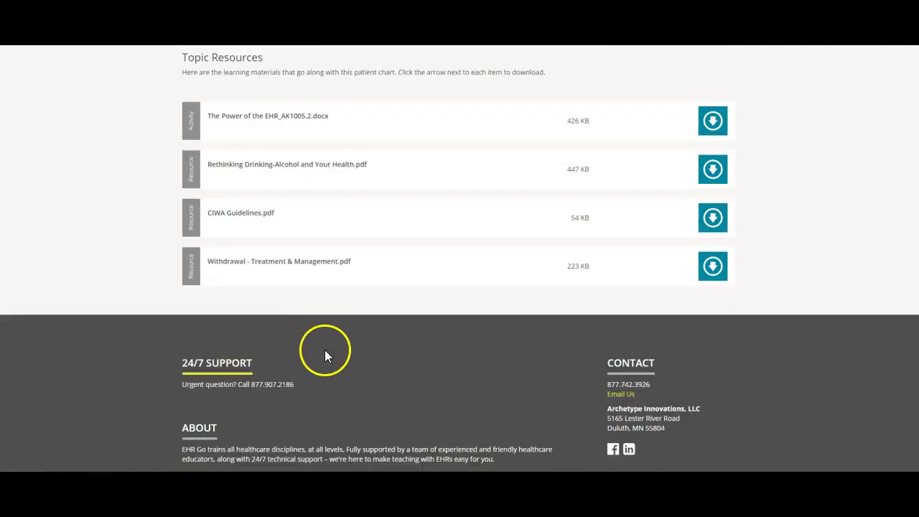
{"action": "scroll", "coordinate": [330, 354], "scroll_direction": "up", "scroll_amount": 3}
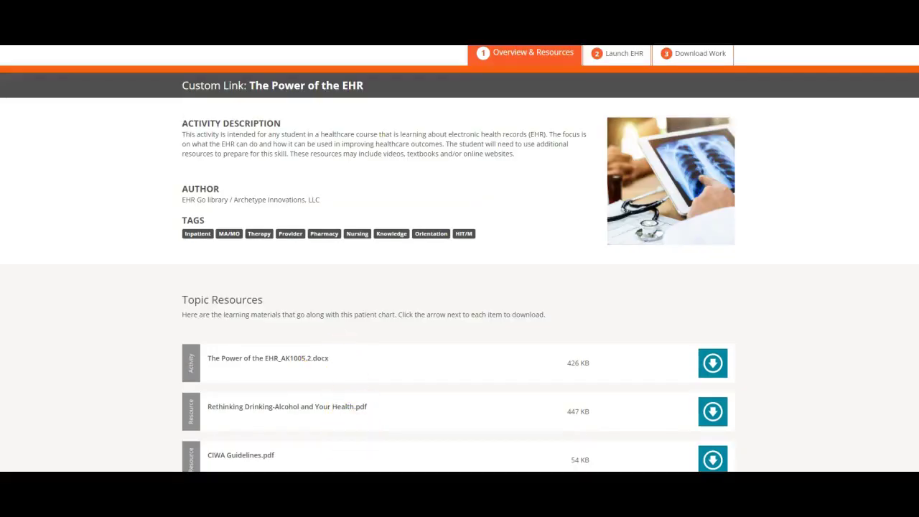
{"action": "left_click", "coordinate": [509, 455]}
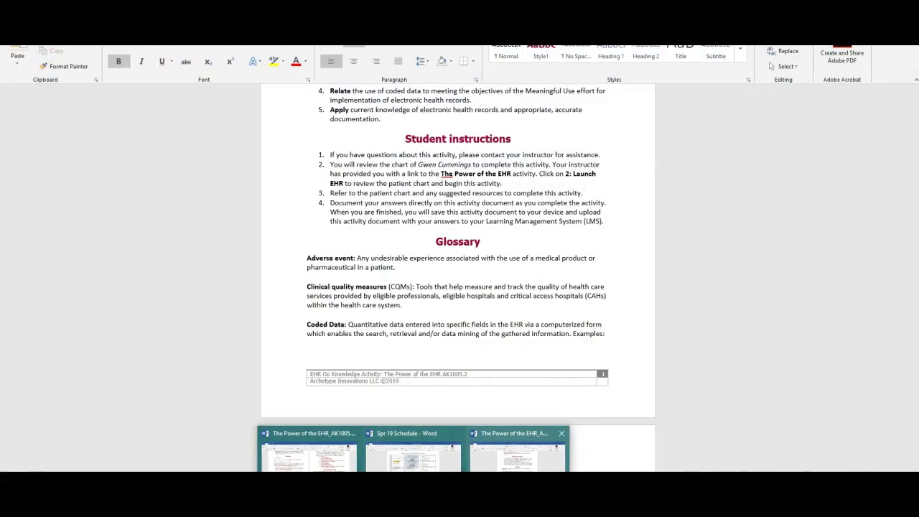
{"action": "scroll", "coordinate": [549, 357], "scroll_direction": "up", "scroll_amount": 3}
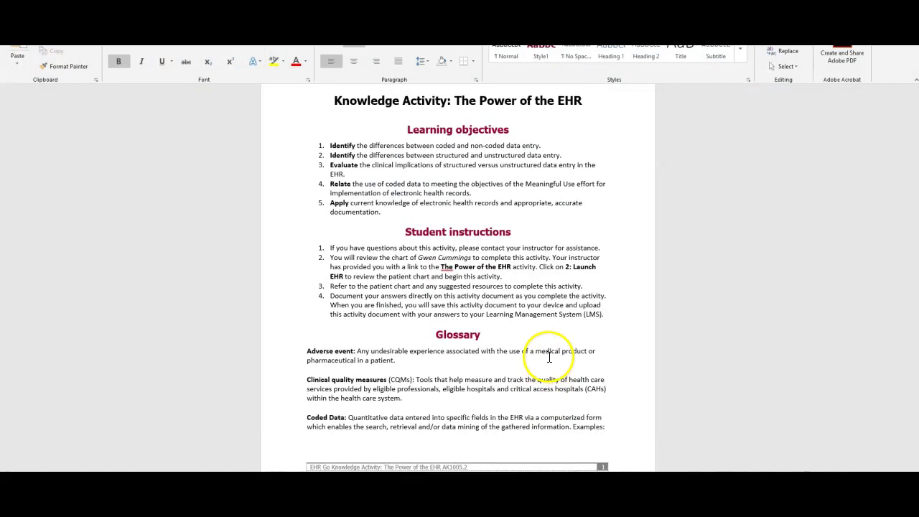
{"action": "scroll", "coordinate": [550, 366], "scroll_direction": "down", "scroll_amount": 3}
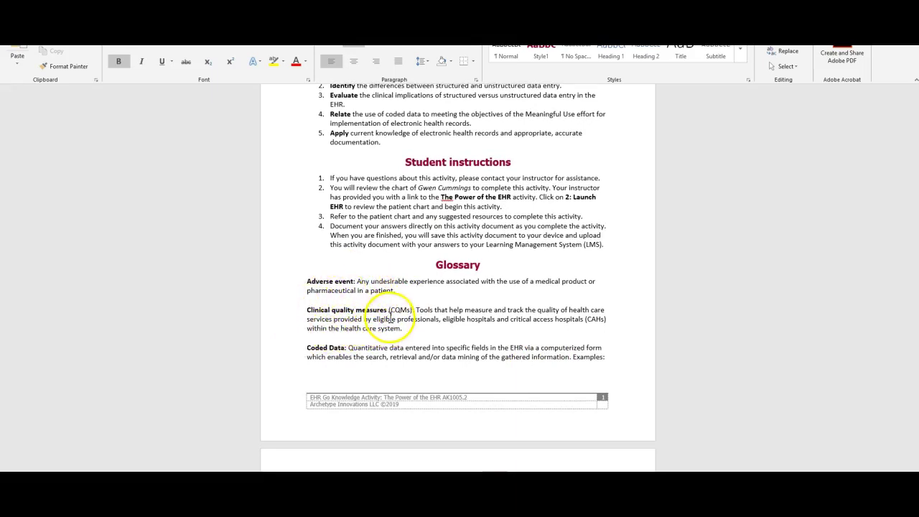
{"action": "scroll", "coordinate": [385, 334], "scroll_direction": "down", "scroll_amount": 2}
{"action": "scroll", "coordinate": [384, 337], "scroll_direction": "down", "scroll_amount": 15}
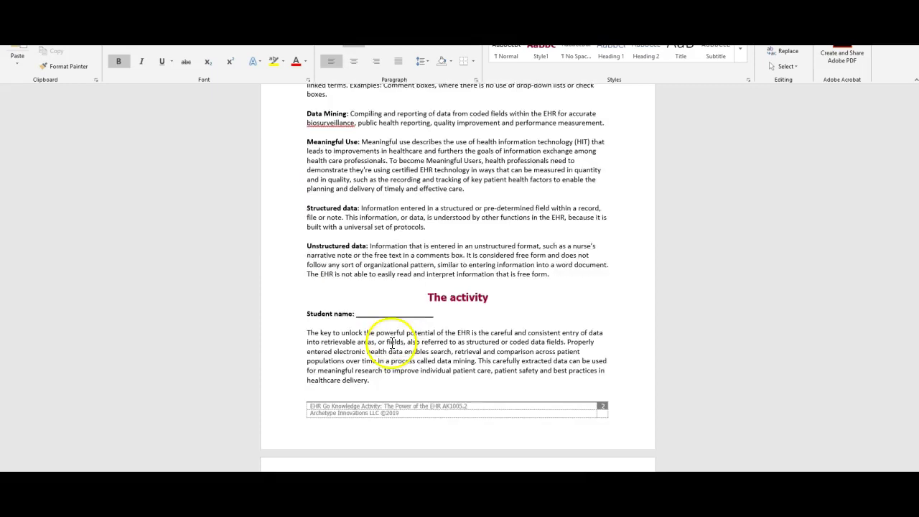
{"action": "scroll", "coordinate": [391, 350], "scroll_direction": "down", "scroll_amount": 2}
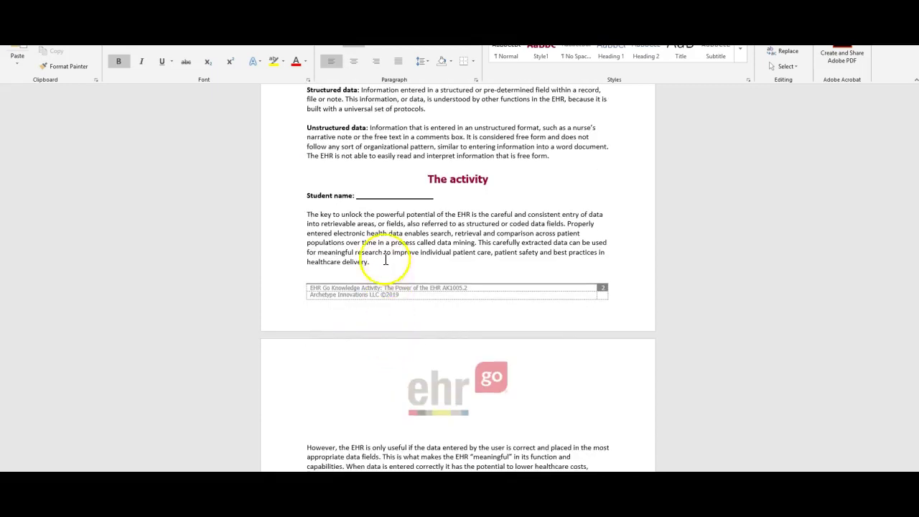
- Enter the student's full name on the blank Student name line
{"action": "left_click", "coordinate": [366, 196]}
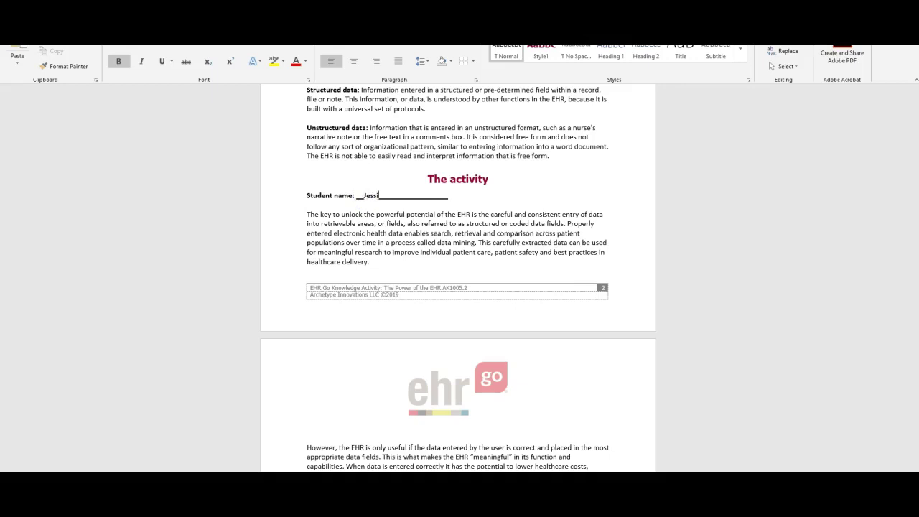
{"action": "type", "text": "Jessica Le"}
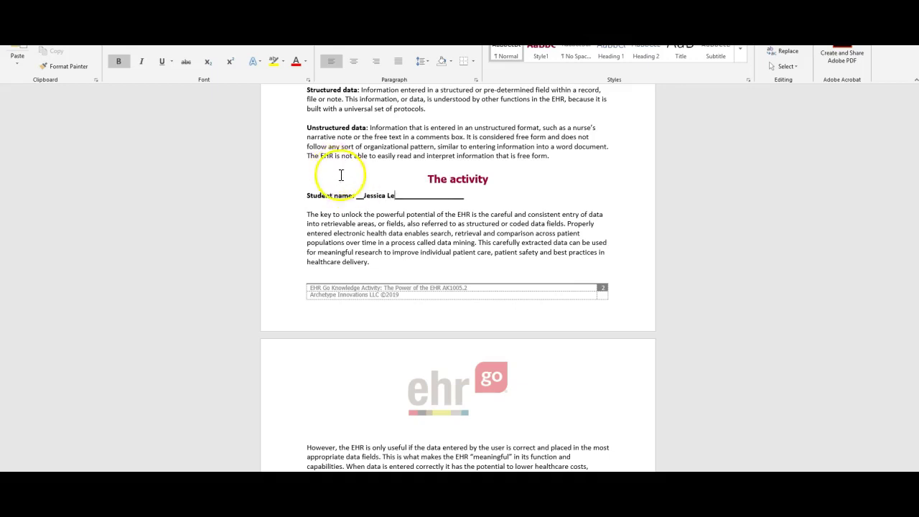
{"action": "scroll", "coordinate": [342, 174], "scroll_direction": "down", "scroll_amount": 3}
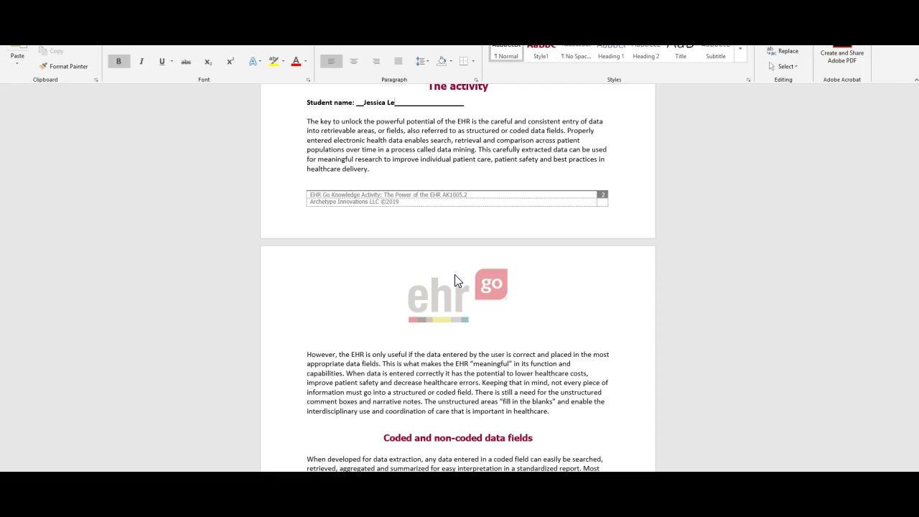
- Scroll down to the structured data entry page with the Vitals example screenshot
{"action": "scroll", "coordinate": [495, 334], "scroll_direction": "down", "scroll_amount": 3}
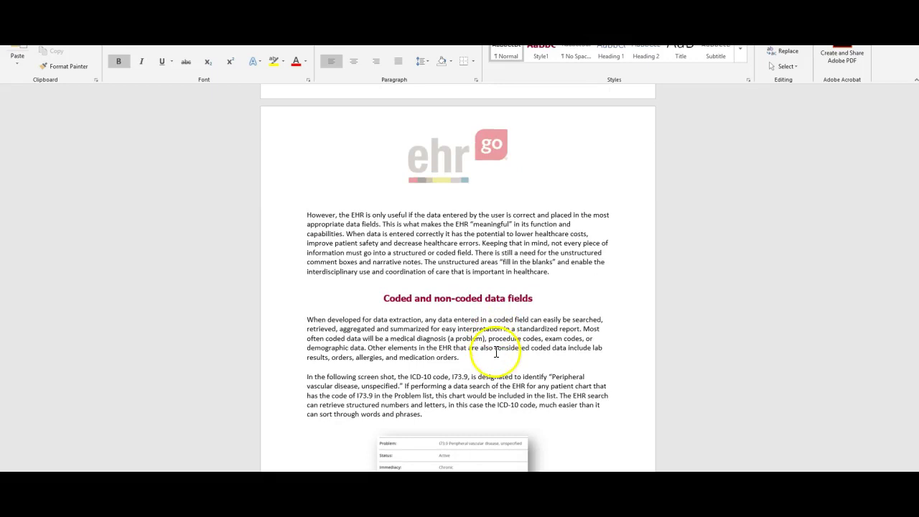
{"action": "scroll", "coordinate": [466, 344], "scroll_direction": "down", "scroll_amount": 3}
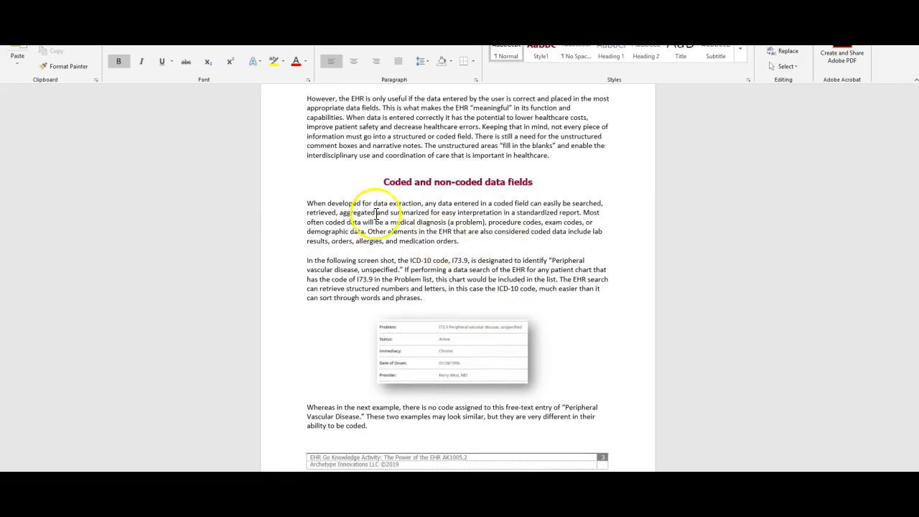
{"action": "scroll", "coordinate": [544, 297], "scroll_direction": "down", "scroll_amount": 4}
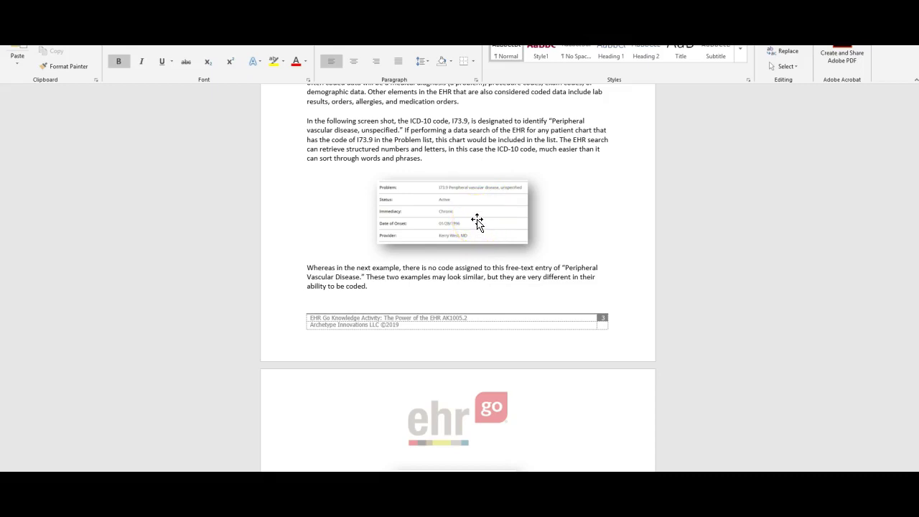
{"action": "scroll", "coordinate": [481, 324], "scroll_direction": "down", "scroll_amount": 3}
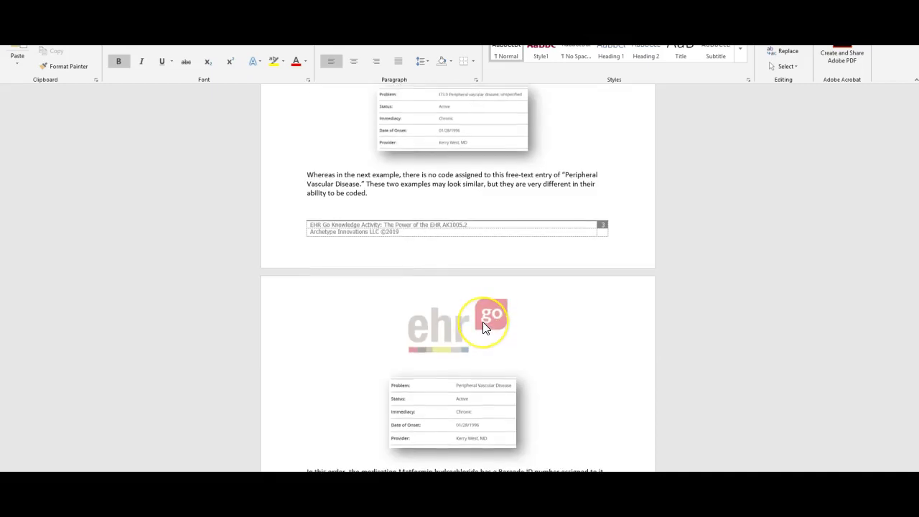
{"action": "scroll", "coordinate": [483, 324], "scroll_direction": "down", "scroll_amount": 7}
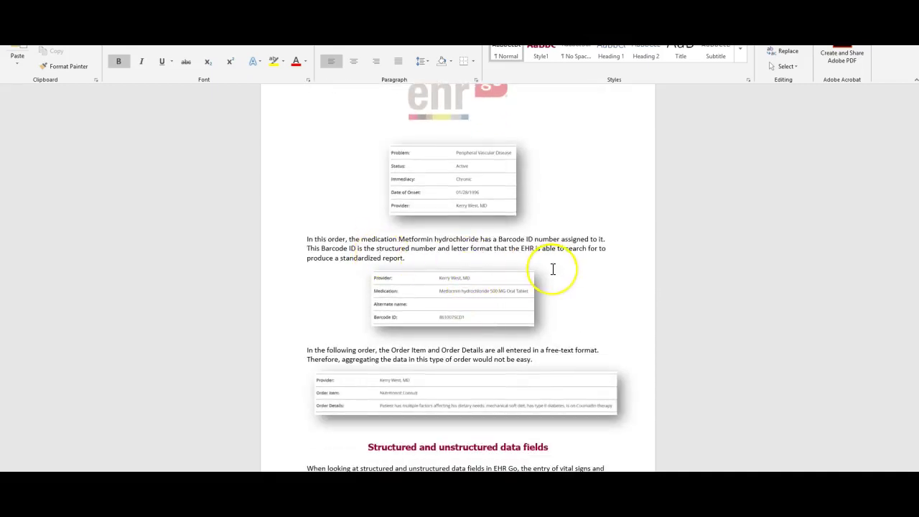
{"action": "scroll", "coordinate": [552, 270], "scroll_direction": "down", "scroll_amount": 5}
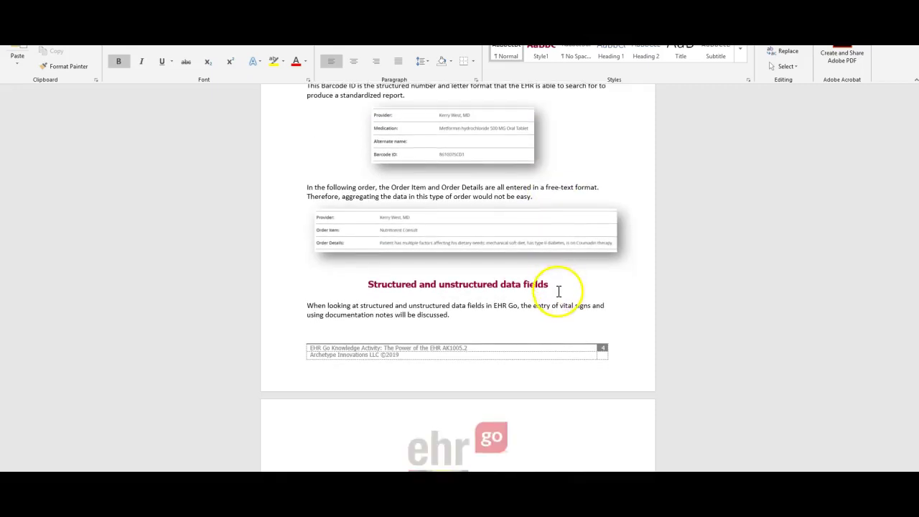
{"action": "scroll", "coordinate": [558, 290], "scroll_direction": "down", "scroll_amount": 3}
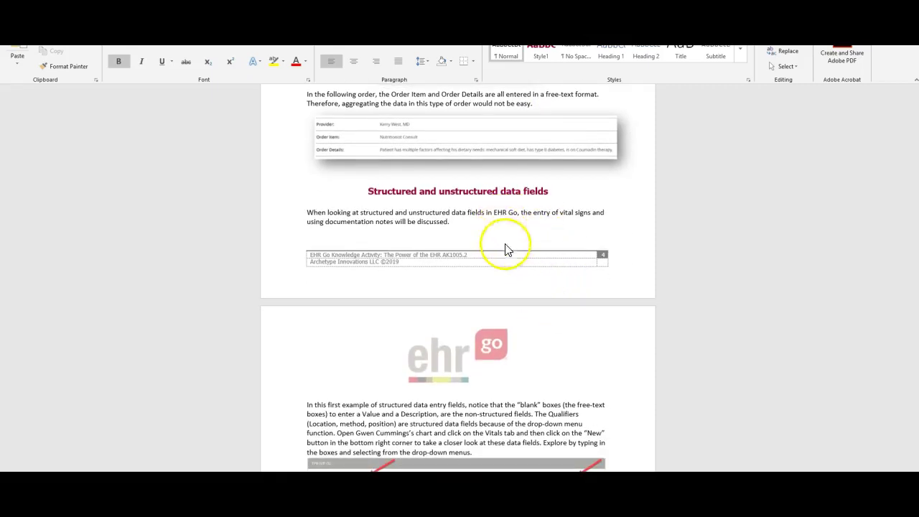
{"action": "scroll", "coordinate": [564, 369], "scroll_direction": "down", "scroll_amount": 2}
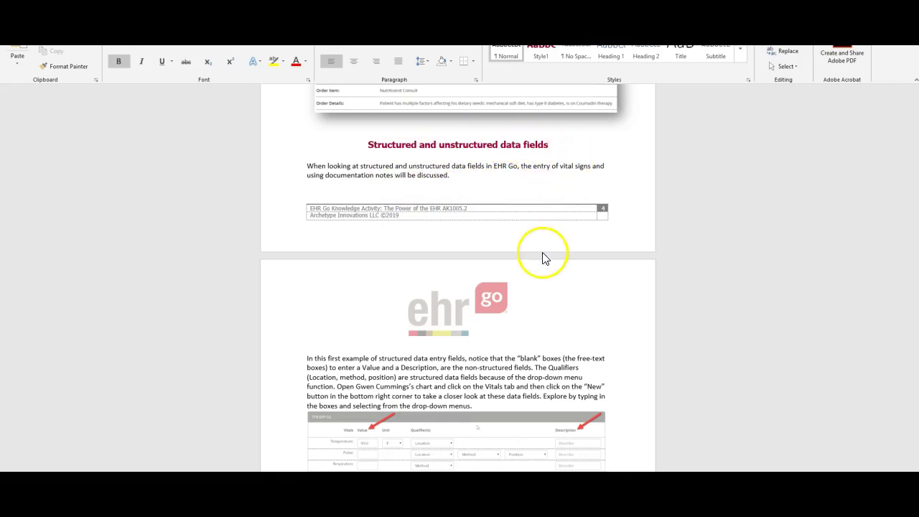
{"action": "scroll", "coordinate": [565, 276], "scroll_direction": "down", "scroll_amount": 2}
{"action": "scroll", "coordinate": [565, 276], "scroll_direction": "down", "scroll_amount": 1}
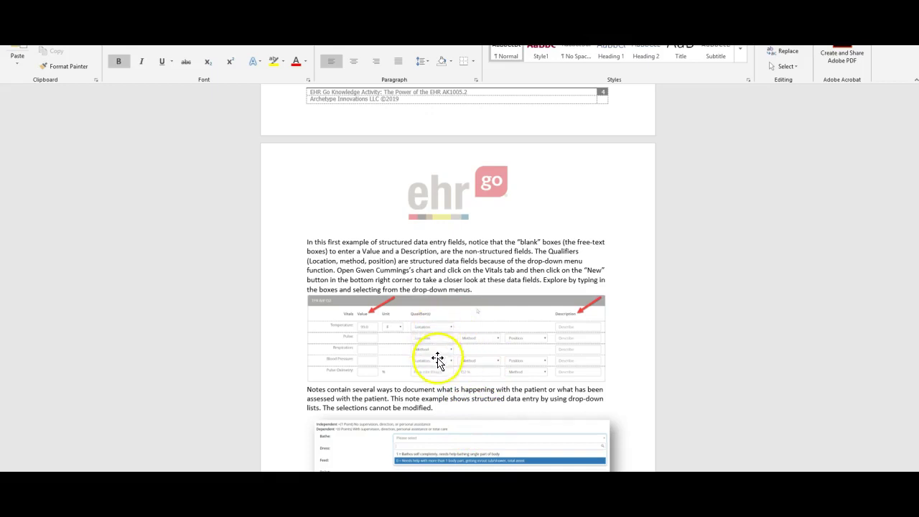
- Scroll down to the Interdisciplinary use with the EHR page and its numbered Questions
{"action": "scroll", "coordinate": [469, 397], "scroll_direction": "down", "scroll_amount": 2}
{"action": "scroll", "coordinate": [468, 395], "scroll_direction": "down", "scroll_amount": 4}
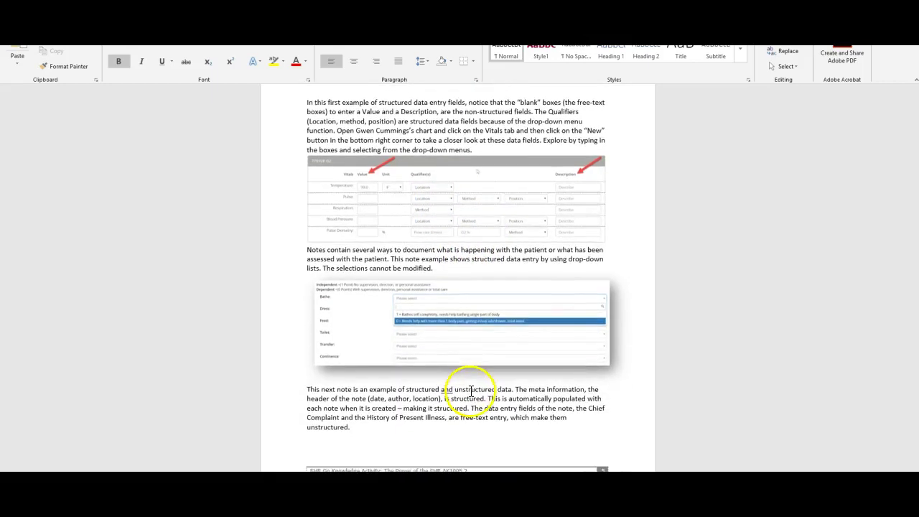
{"action": "scroll", "coordinate": [467, 386], "scroll_direction": "down", "scroll_amount": 6}
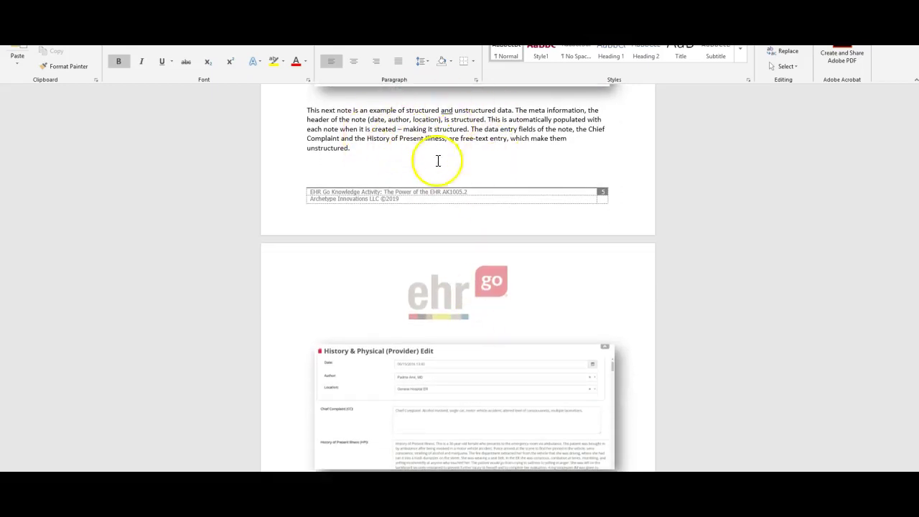
{"action": "scroll", "coordinate": [529, 302], "scroll_direction": "down", "scroll_amount": 8}
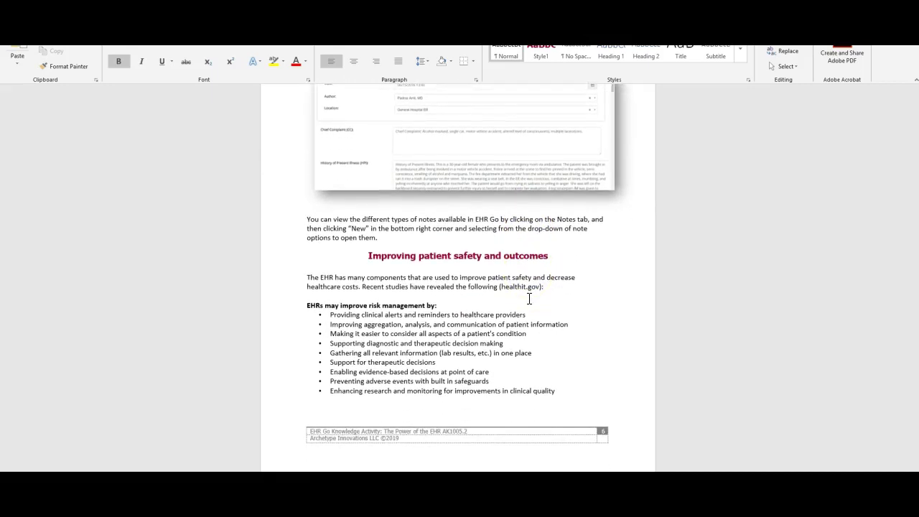
{"action": "scroll", "coordinate": [529, 298], "scroll_direction": "down", "scroll_amount": 1}
{"action": "scroll", "coordinate": [528, 301], "scroll_direction": "down", "scroll_amount": 3}
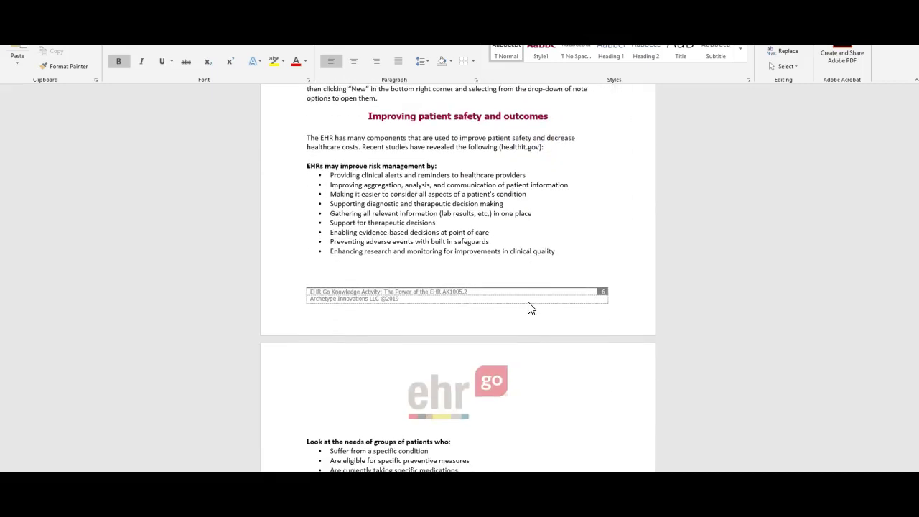
{"action": "scroll", "coordinate": [529, 306], "scroll_direction": "down", "scroll_amount": 9}
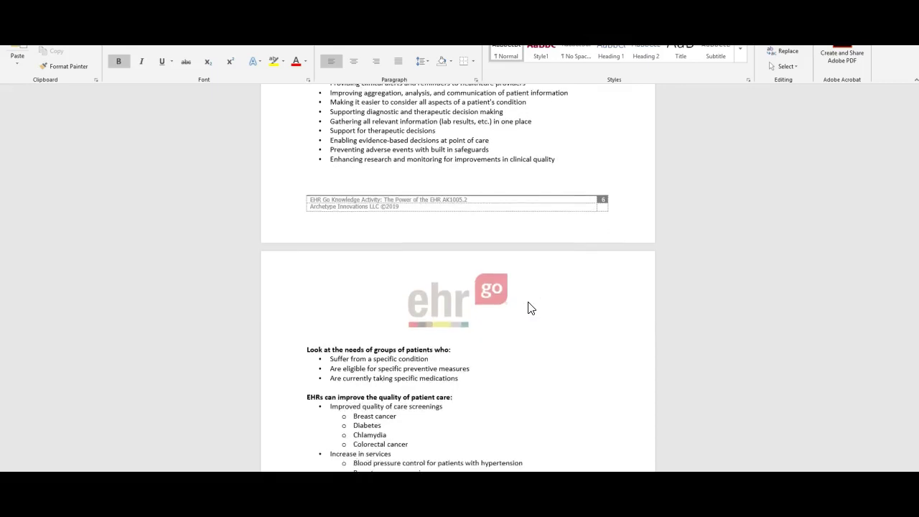
{"action": "scroll", "coordinate": [529, 302], "scroll_direction": "down", "scroll_amount": 1}
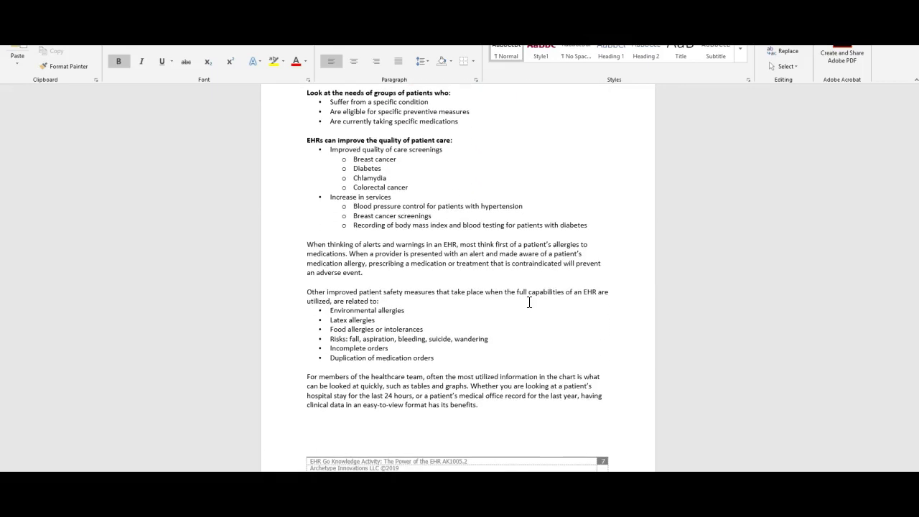
{"action": "scroll", "coordinate": [529, 303], "scroll_direction": "down", "scroll_amount": 3}
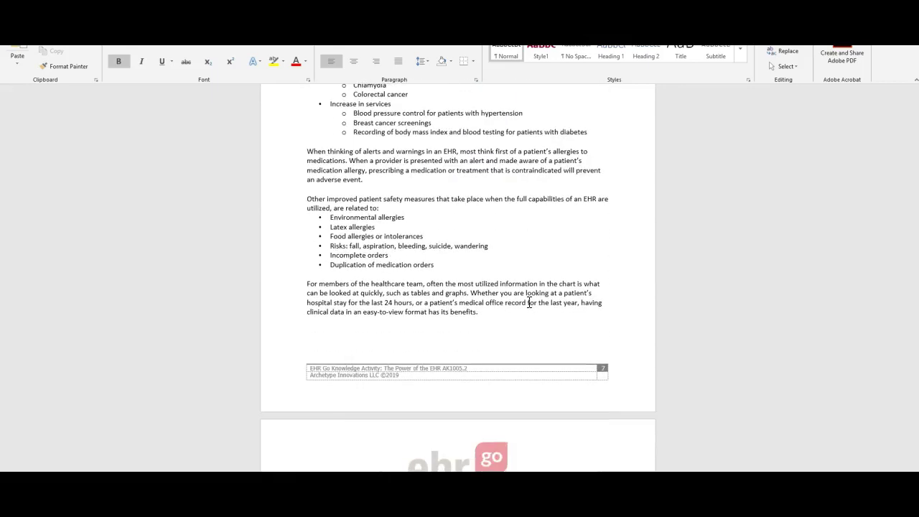
{"action": "scroll", "coordinate": [529, 302], "scroll_direction": "down", "scroll_amount": 7}
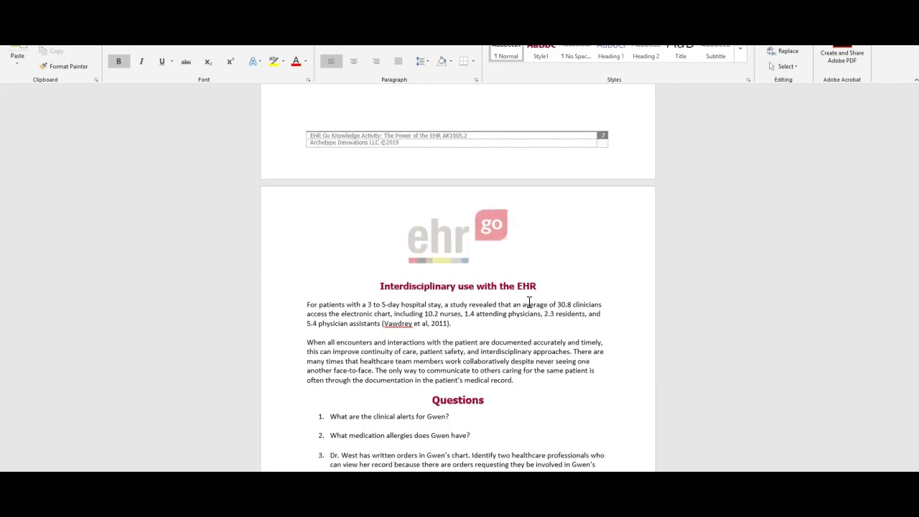
{"action": "scroll", "coordinate": [499, 366], "scroll_direction": "down", "scroll_amount": 4}
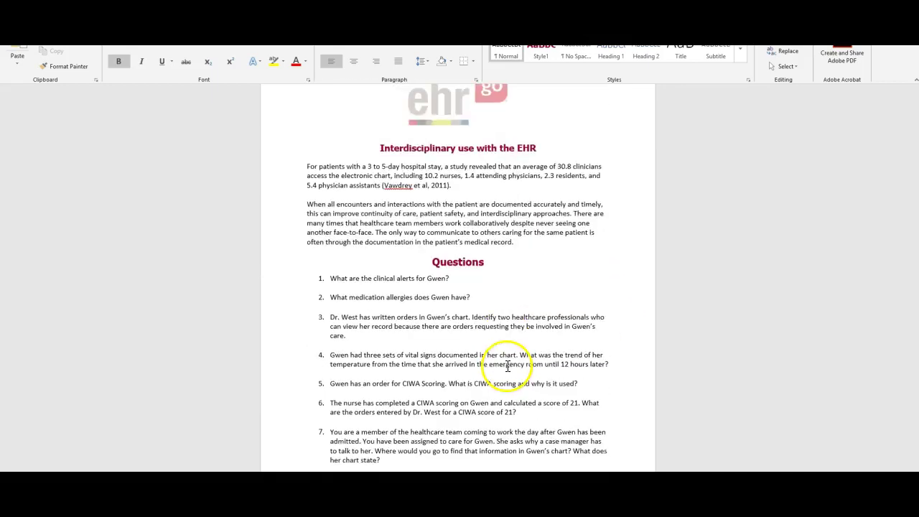
- Place the insertion point at the end of question 1 about Gwen's clinical alerts
{"action": "left_click", "coordinate": [466, 274]}
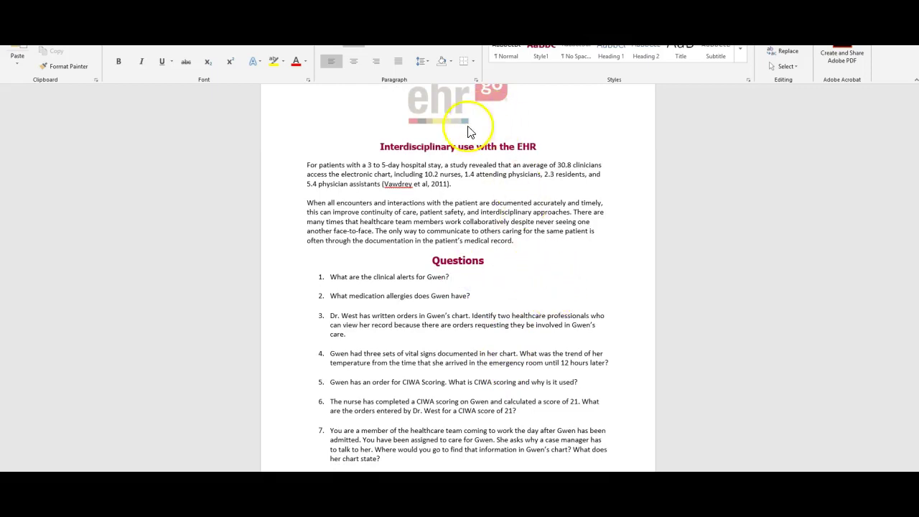
{"action": "scroll", "coordinate": [525, 297], "scroll_direction": "down", "scroll_amount": 3}
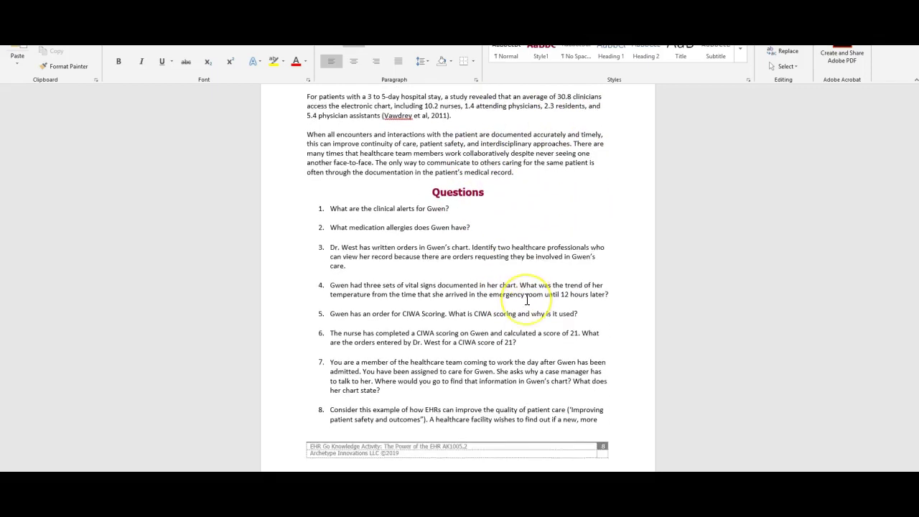
{"action": "scroll", "coordinate": [527, 299], "scroll_direction": "up", "scroll_amount": 1}
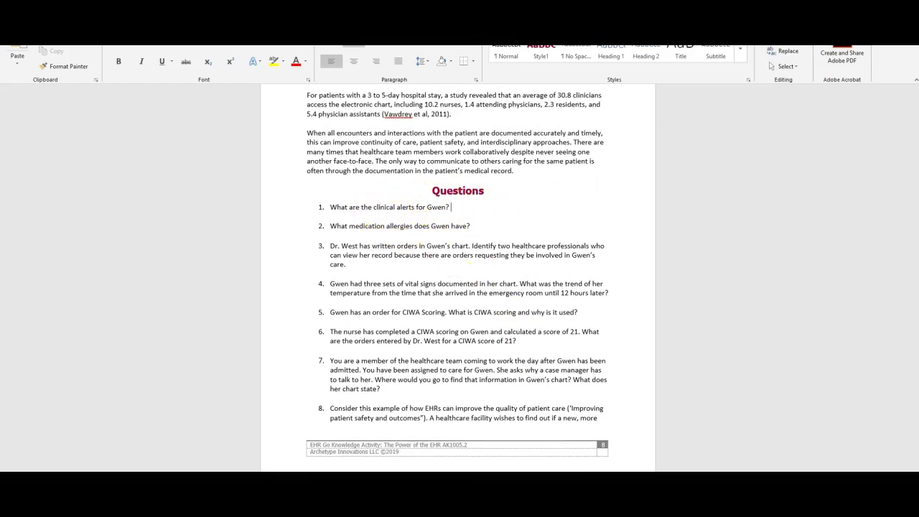
- Snap the EHR Go browser left and Word right, showing Gwen's chart Overview
{"action": "key", "text": "super+Down"}
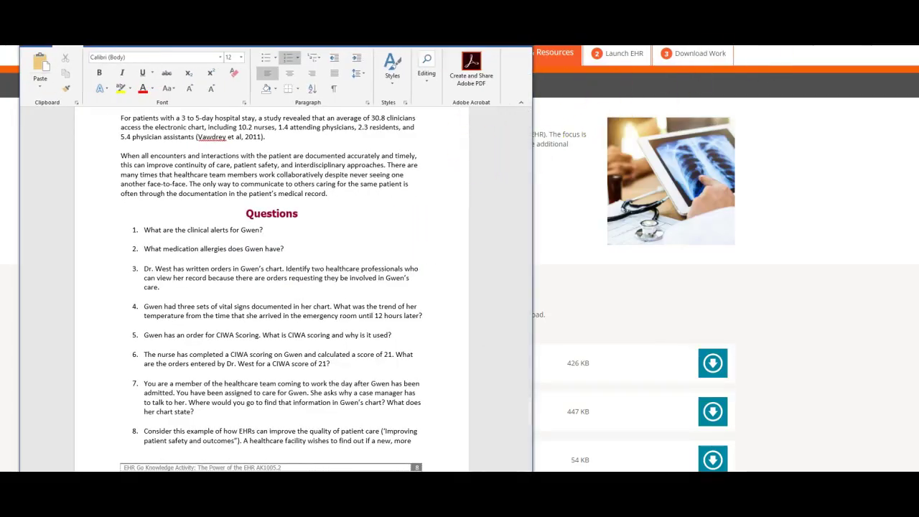
{"action": "left_click", "coordinate": [727, 133]}
{"action": "key", "text": "super+Left"}
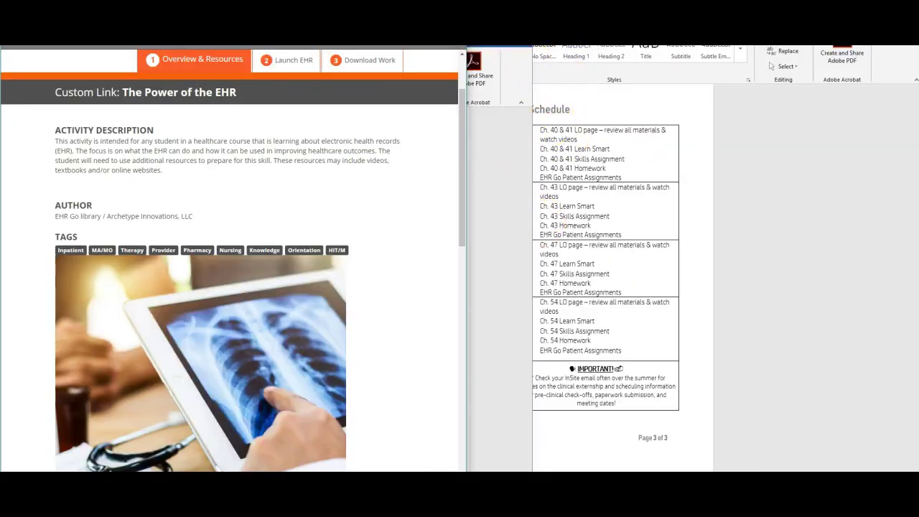
{"action": "key", "text": "alt+Tab"}
{"action": "key", "text": "super+Right"}
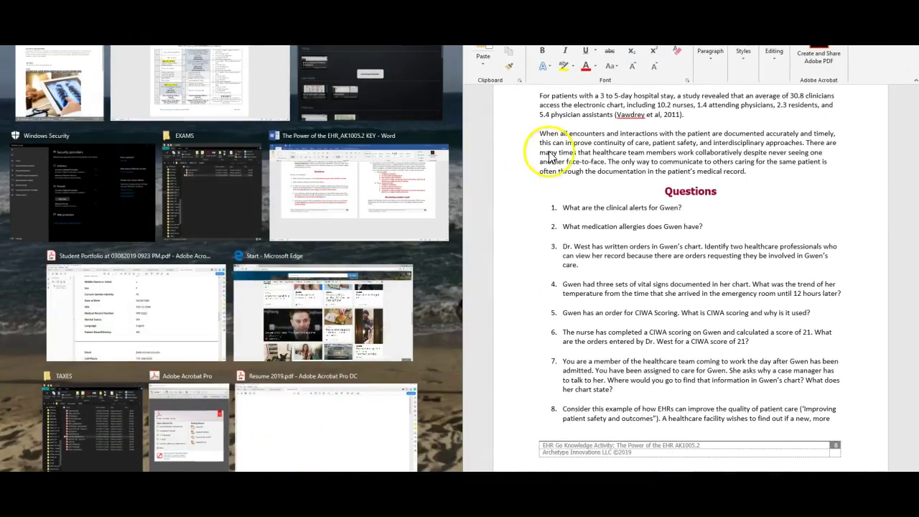
{"action": "left_click", "coordinate": [77, 66]}
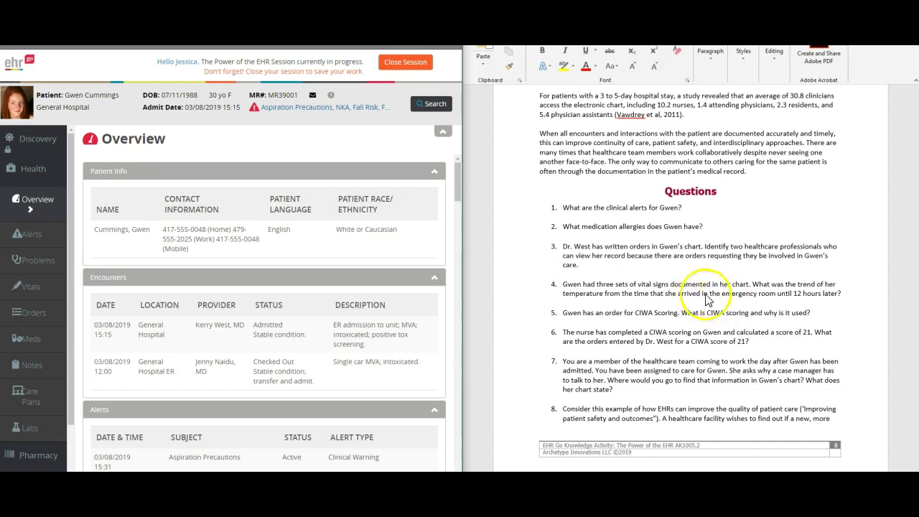
- Check the patient's Alerts and write 'Aspiration precautions, NKA, fall risk, full code' in bold under question 1
{"action": "left_click", "coordinate": [693, 206]}
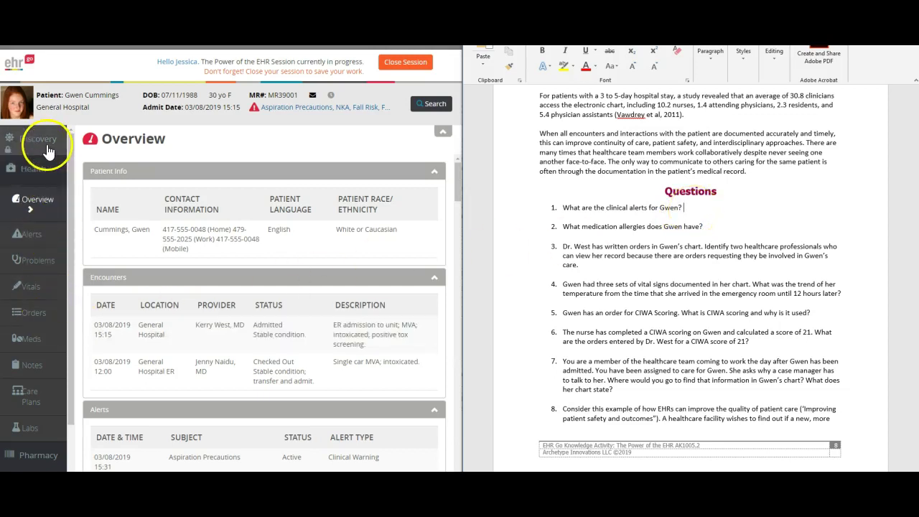
{"action": "left_click", "coordinate": [49, 247]}
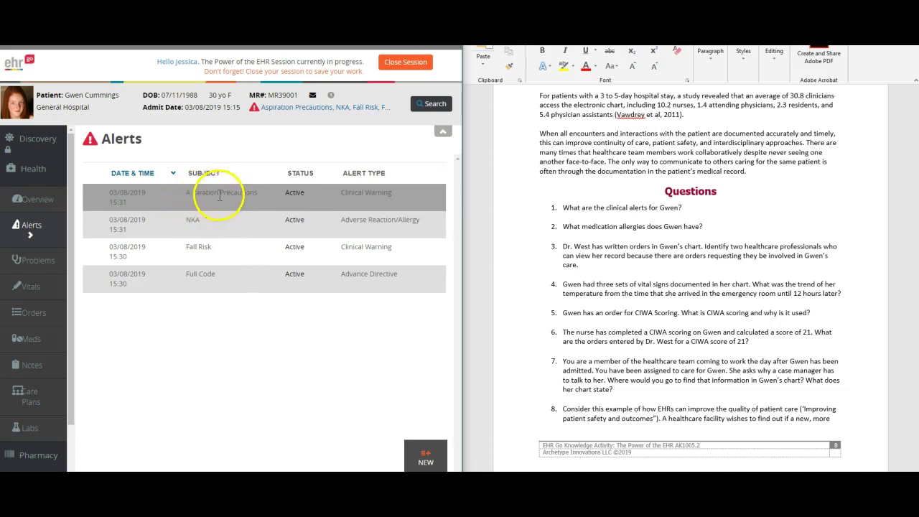
{"action": "left_click", "coordinate": [695, 208]}
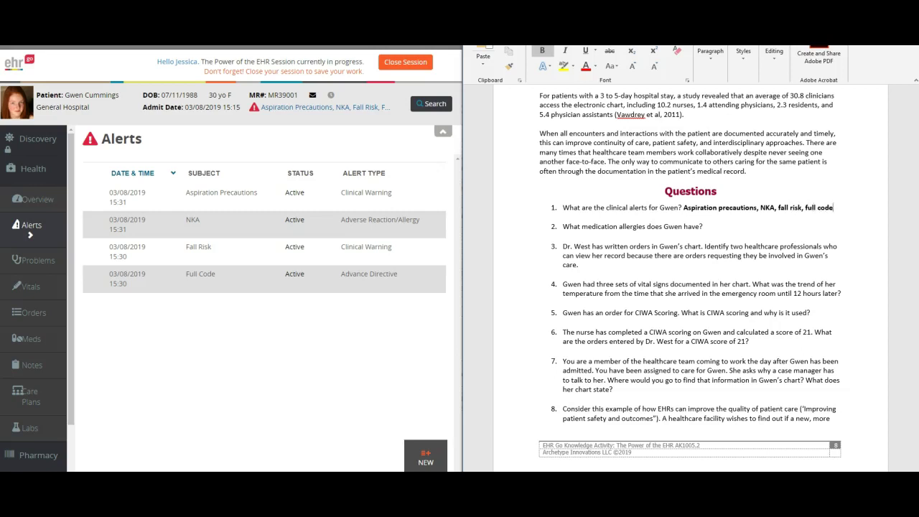
{"action": "left_click", "coordinate": [728, 232]}
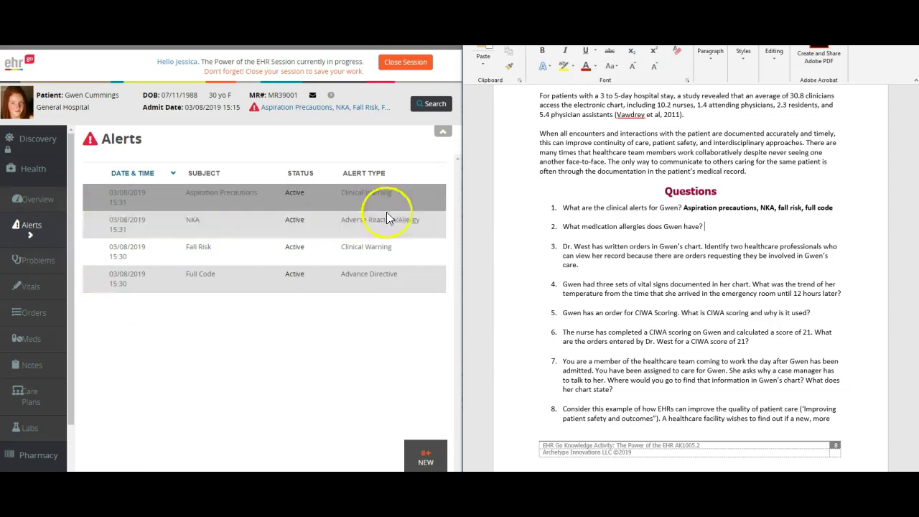
- Review the patient's medication list and chart, then answer question 2 with 'None'
{"action": "left_click", "coordinate": [40, 347]}
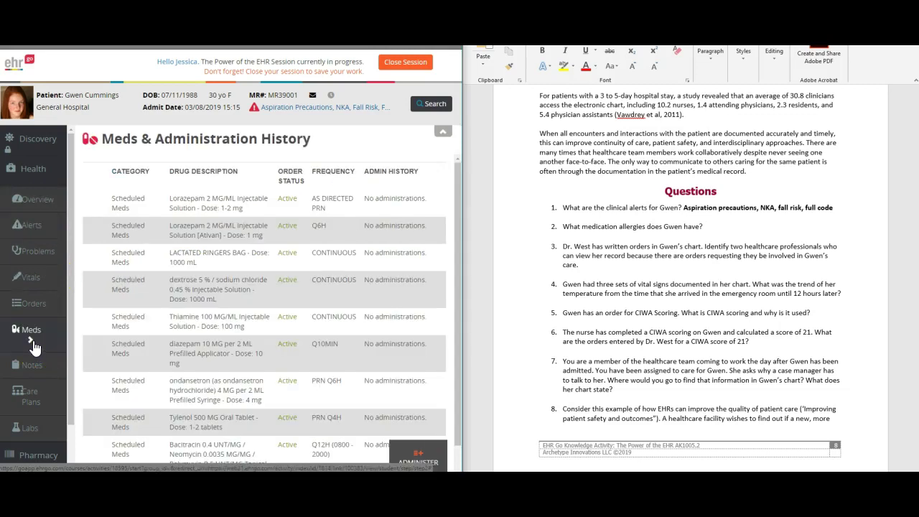
{"action": "scroll", "coordinate": [337, 272], "scroll_direction": "down", "scroll_amount": 1}
{"action": "left_click", "coordinate": [341, 278]}
{"action": "scroll", "coordinate": [241, 365], "scroll_direction": "up", "scroll_amount": 1}
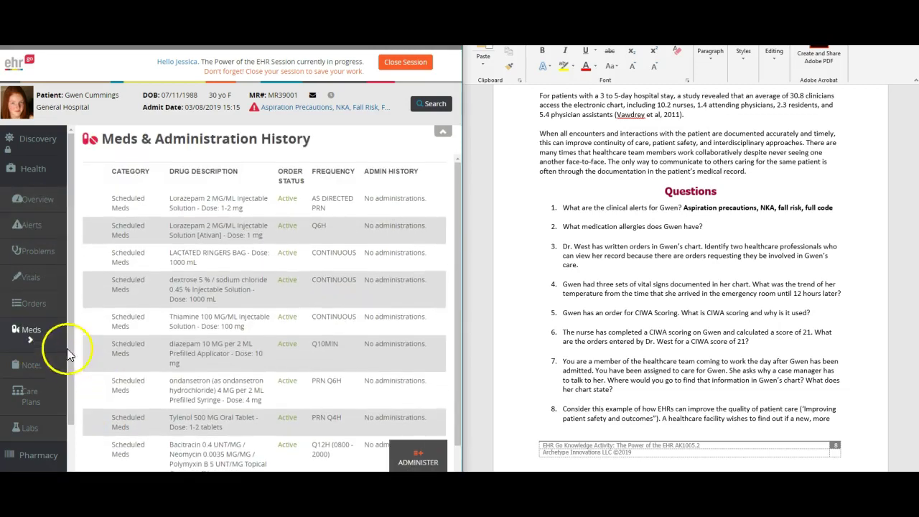
{"action": "left_click", "coordinate": [29, 206]}
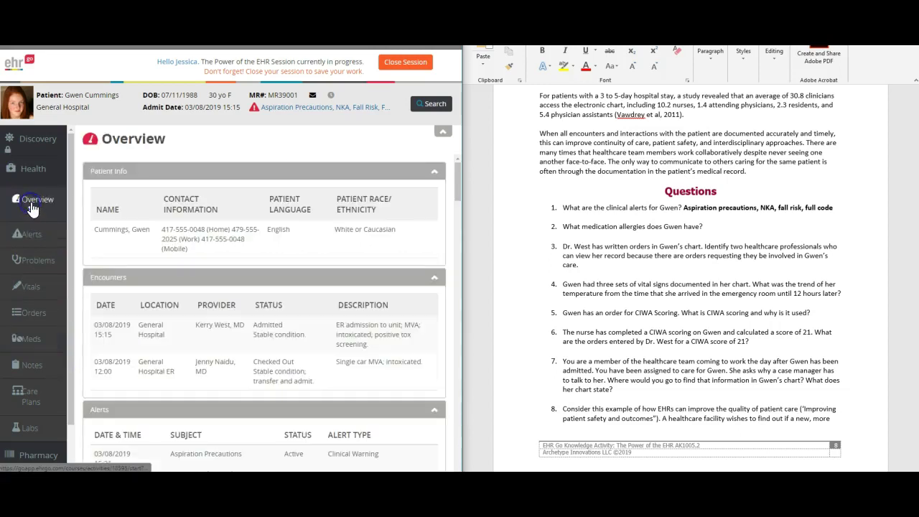
{"action": "scroll", "coordinate": [215, 261], "scroll_direction": "down", "scroll_amount": 3}
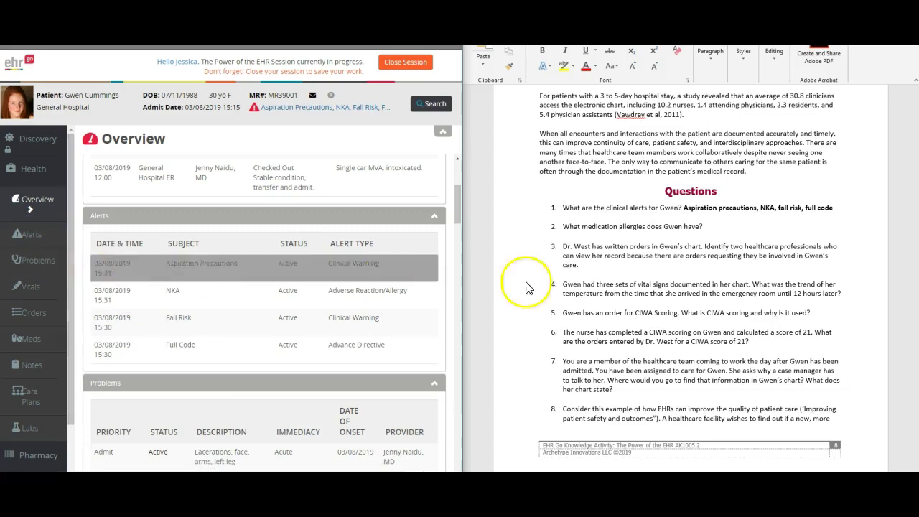
{"action": "left_click", "coordinate": [715, 221]}
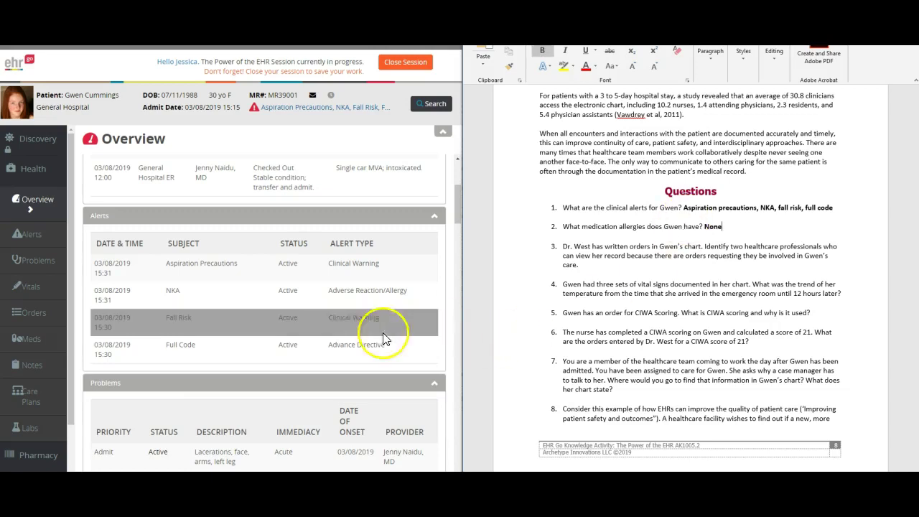
{"action": "left_click", "coordinate": [625, 264]}
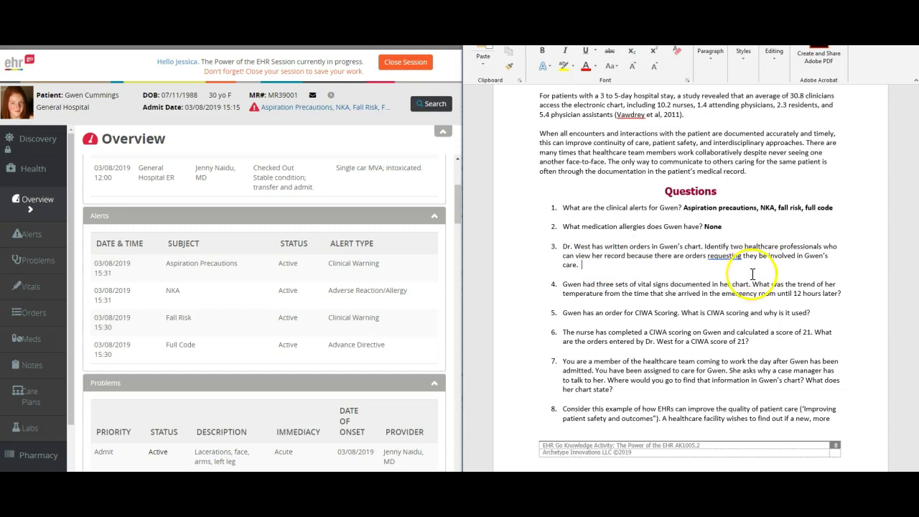
- Scroll through the patient's Orders list and check the Case Management consult order details
{"action": "left_click", "coordinate": [33, 312]}
{"action": "left_click", "coordinate": [27, 313]}
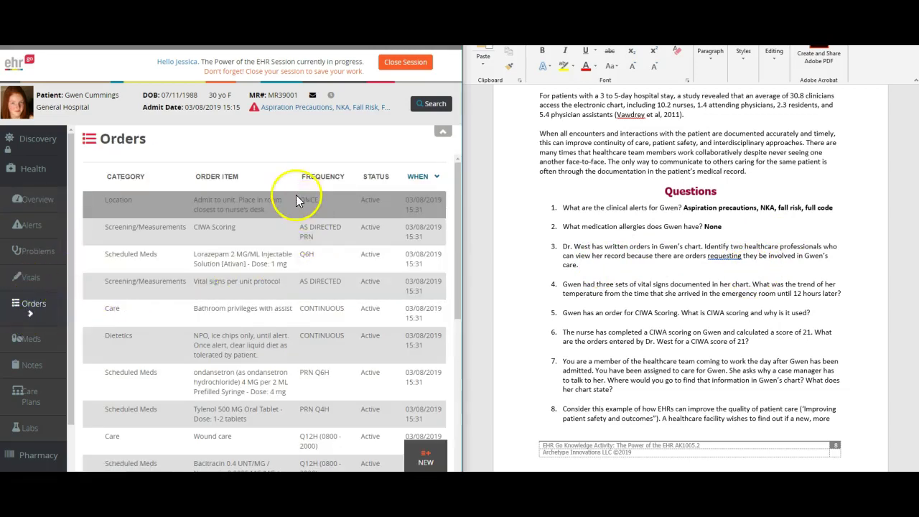
{"action": "scroll", "coordinate": [298, 194], "scroll_direction": "down", "scroll_amount": 3}
{"action": "scroll", "coordinate": [287, 271], "scroll_direction": "up", "scroll_amount": 3}
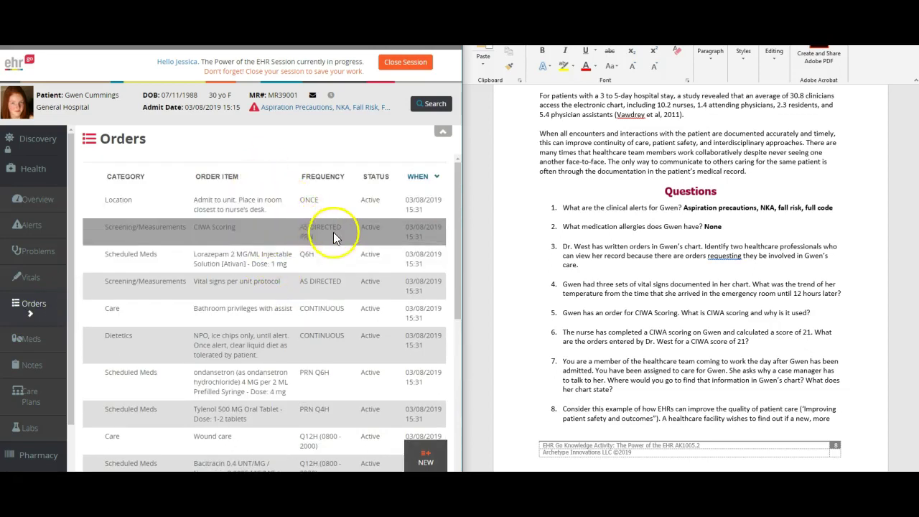
{"action": "scroll", "coordinate": [335, 236], "scroll_direction": "down", "scroll_amount": 1}
{"action": "scroll", "coordinate": [290, 236], "scroll_direction": "up", "scroll_amount": 1}
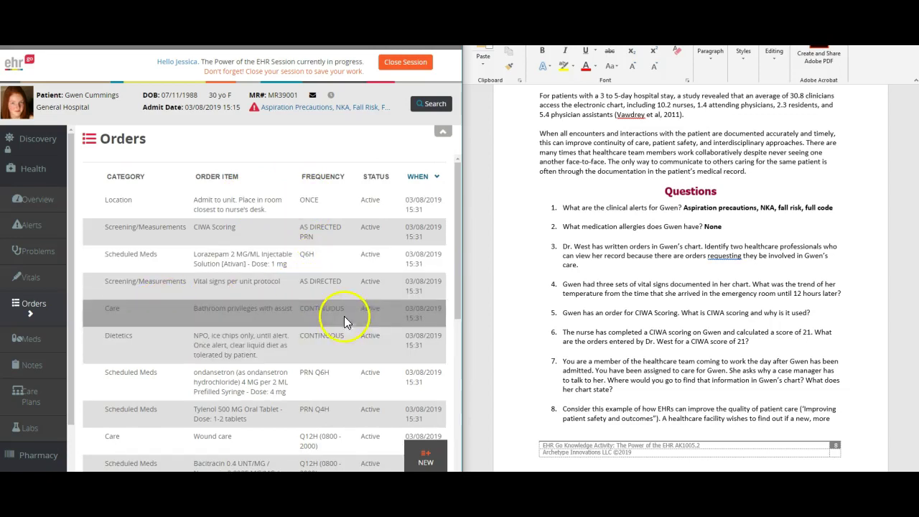
{"action": "scroll", "coordinate": [339, 330], "scroll_direction": "down", "scroll_amount": 3}
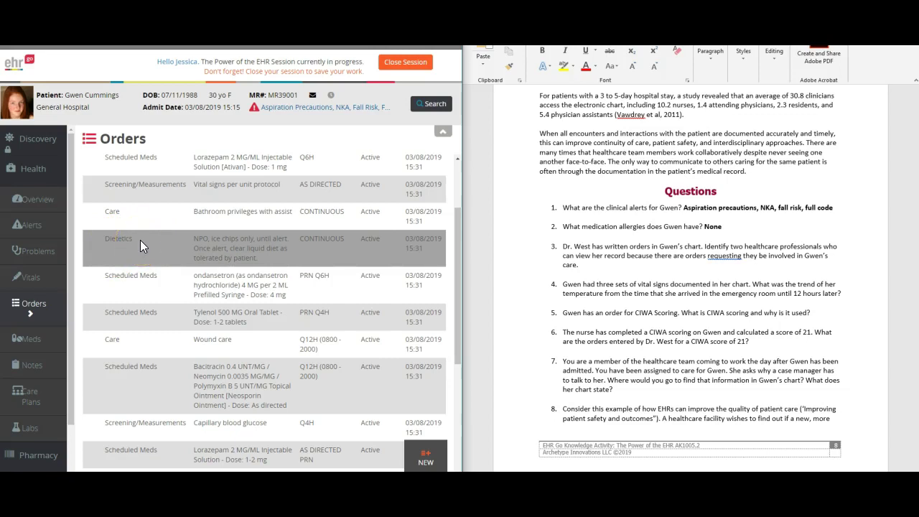
{"action": "scroll", "coordinate": [173, 278], "scroll_direction": "down", "scroll_amount": 3}
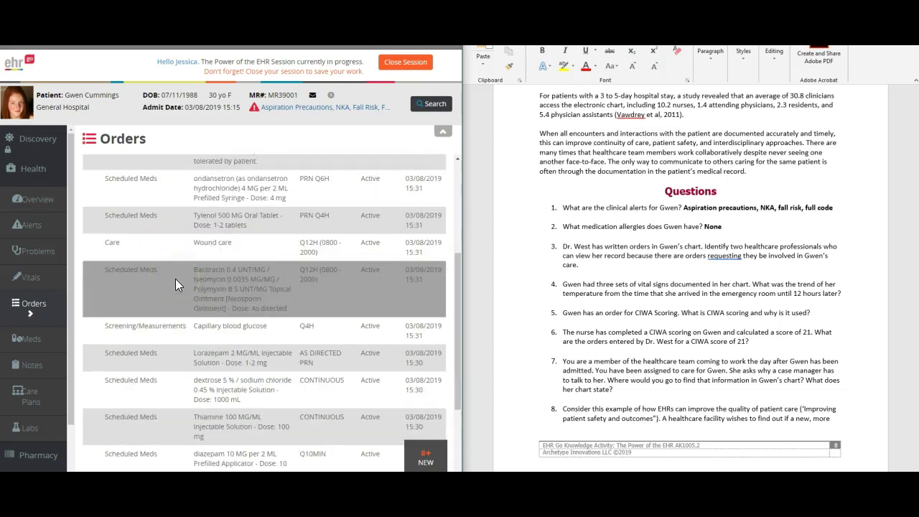
{"action": "scroll", "coordinate": [176, 279], "scroll_direction": "down", "scroll_amount": 3}
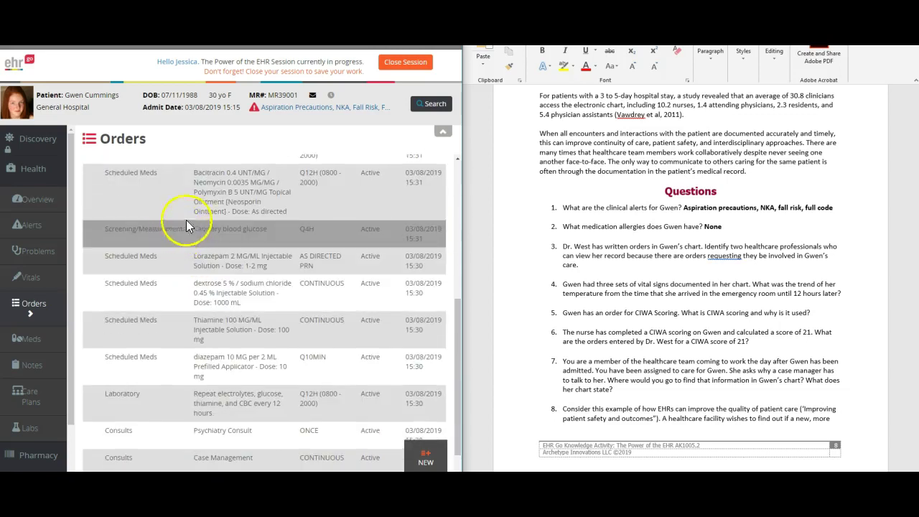
{"action": "scroll", "coordinate": [197, 237], "scroll_direction": "down", "scroll_amount": 2}
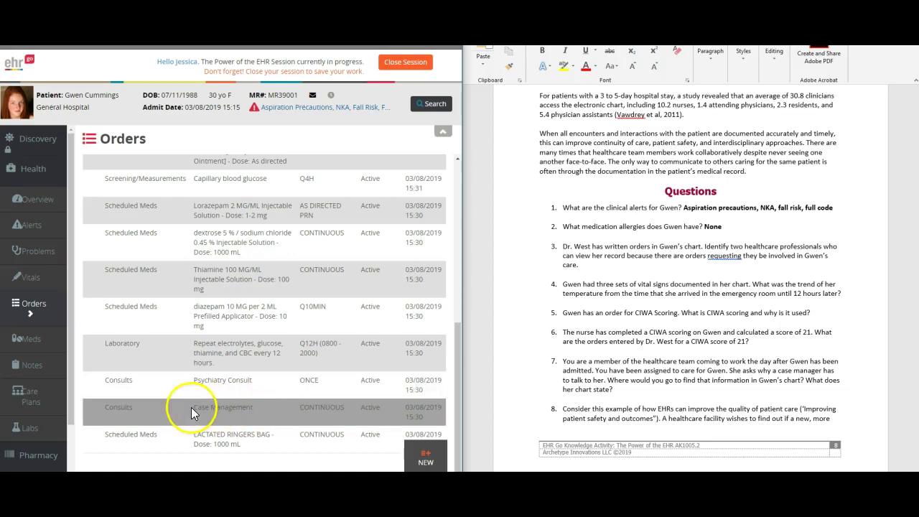
{"action": "left_click", "coordinate": [116, 410]}
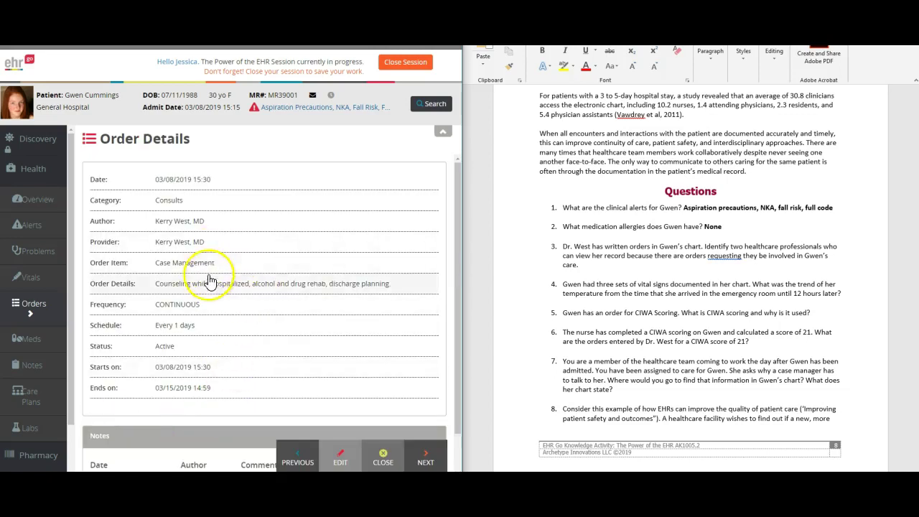
{"action": "left_click", "coordinate": [36, 306]}
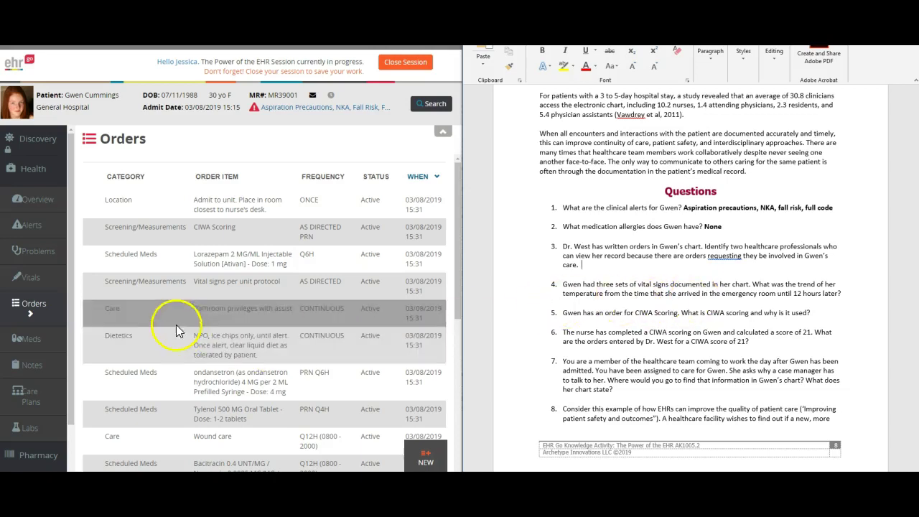
{"action": "left_click", "coordinate": [37, 286]}
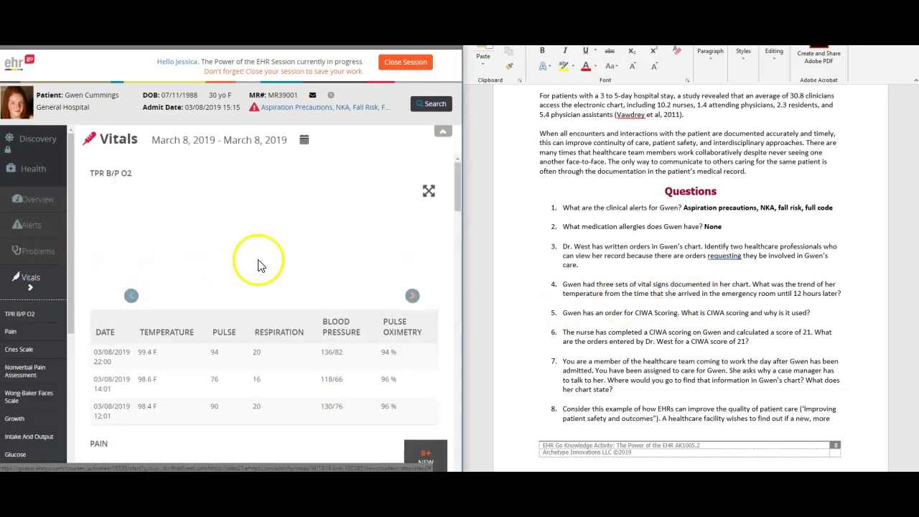
{"action": "scroll", "coordinate": [133, 366], "scroll_direction": "down", "scroll_amount": 2}
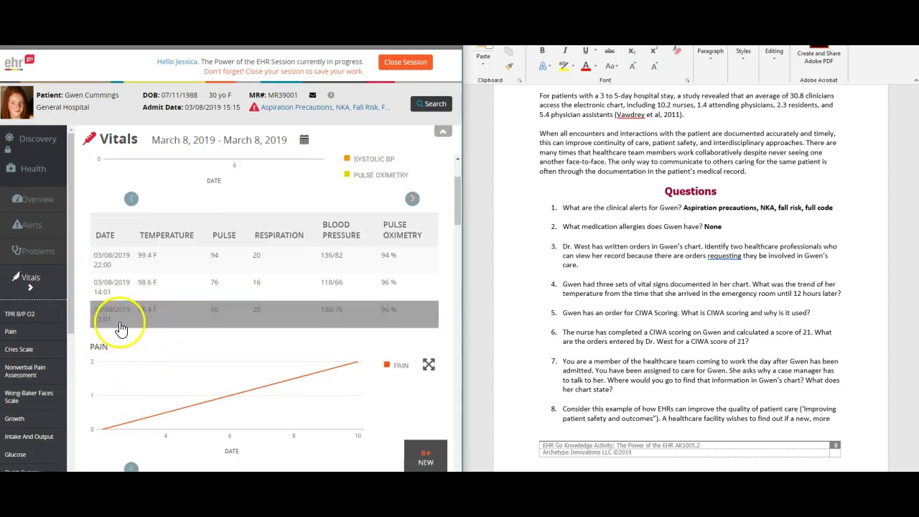
{"action": "left_click", "coordinate": [122, 327]}
{"action": "left_click", "coordinate": [109, 269]}
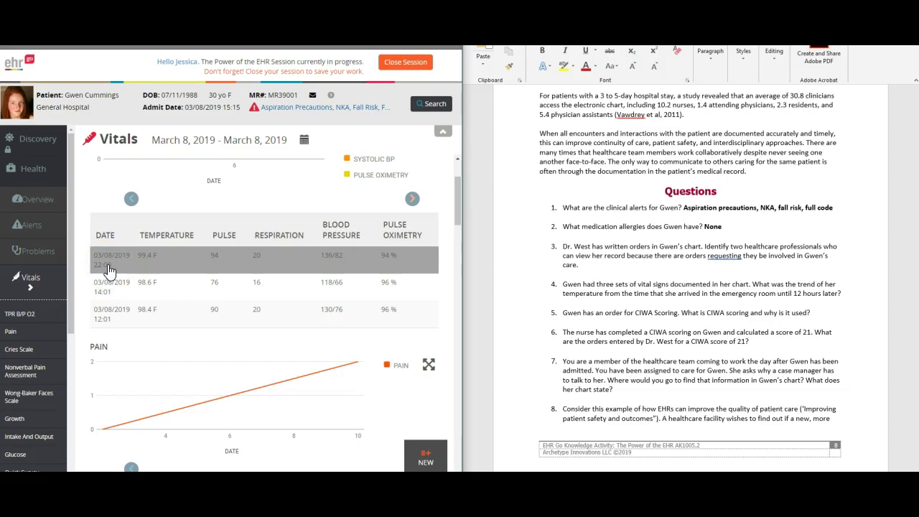
{"action": "left_click", "coordinate": [107, 334]}
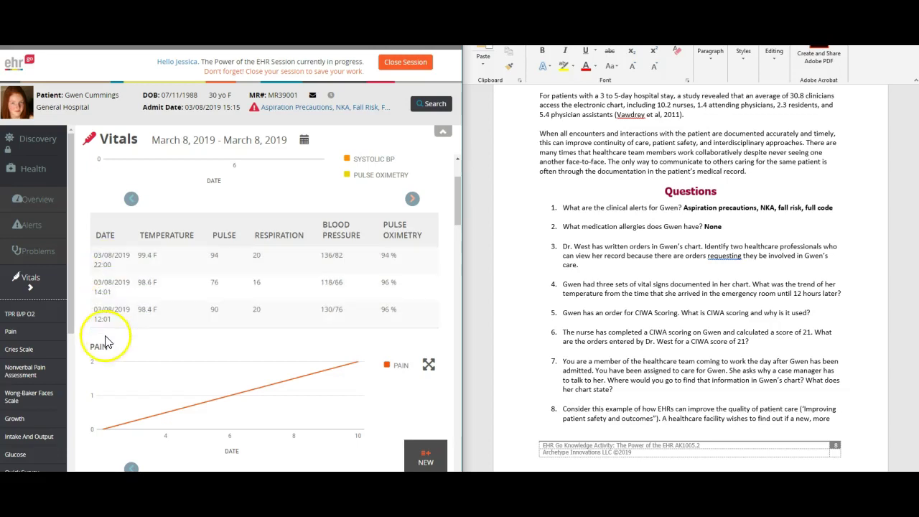
{"action": "left_click", "coordinate": [137, 267]}
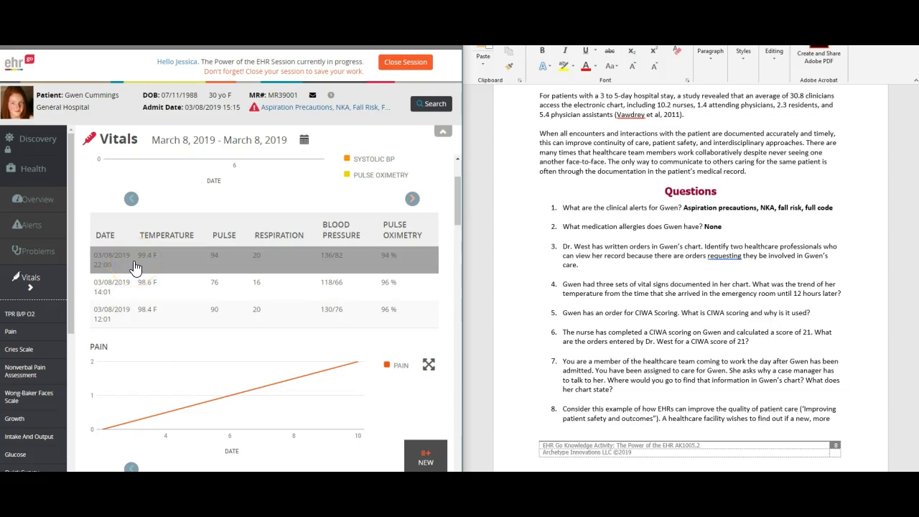
{"action": "left_click", "coordinate": [107, 324]}
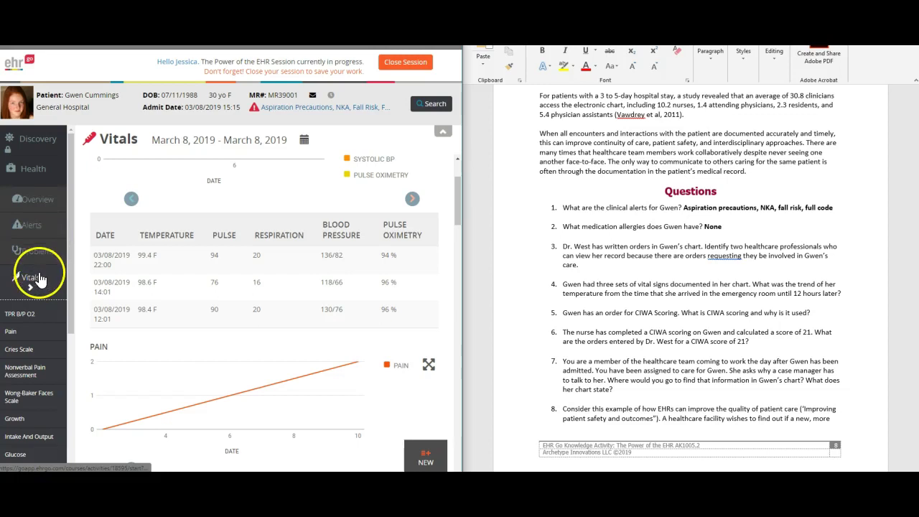
{"action": "scroll", "coordinate": [51, 259], "scroll_direction": "down", "scroll_amount": 1}
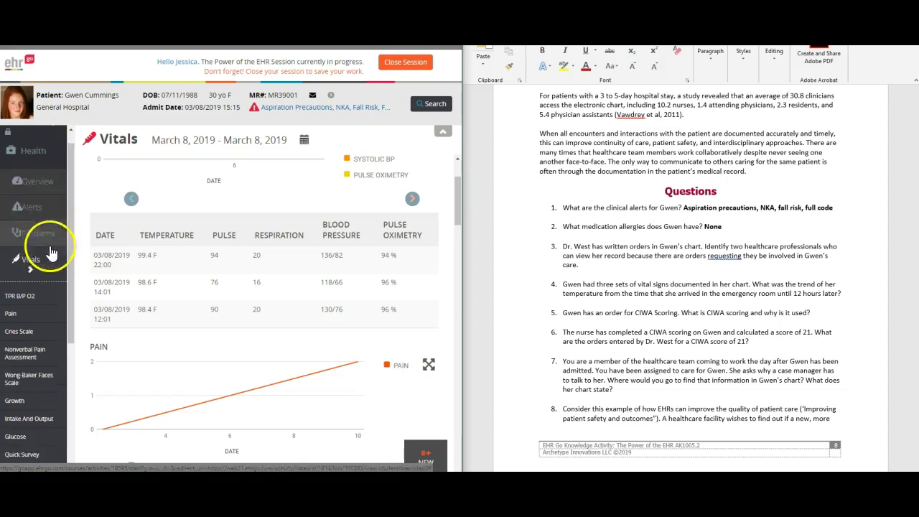
{"action": "scroll", "coordinate": [47, 262], "scroll_direction": "down", "scroll_amount": 5}
- Review the Psychiatry Consult and CIWA Scoring order details in the patient's orders
{"action": "left_click", "coordinate": [33, 264]}
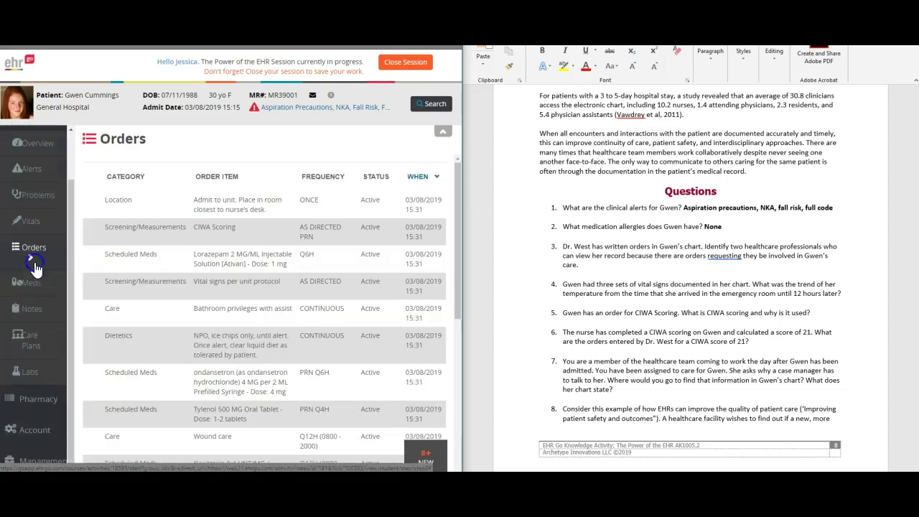
{"action": "scroll", "coordinate": [148, 375], "scroll_direction": "down", "scroll_amount": 3}
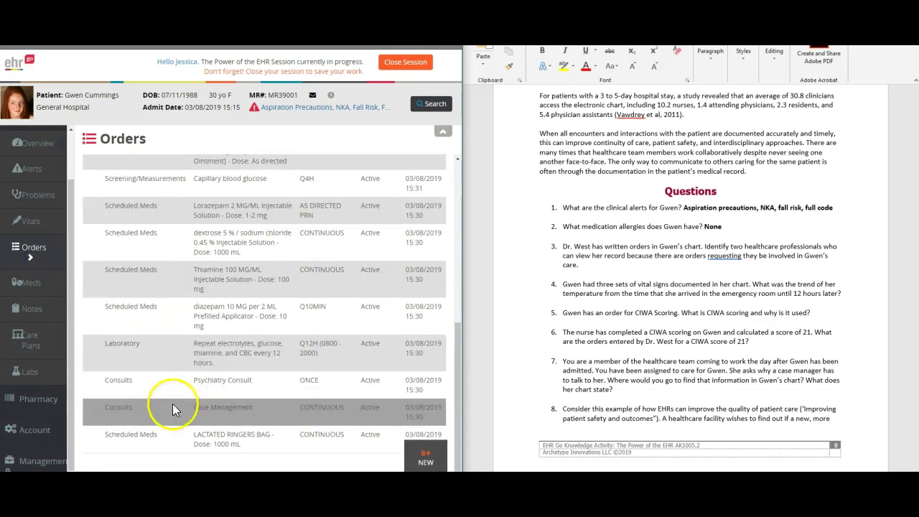
{"action": "left_click", "coordinate": [201, 386]}
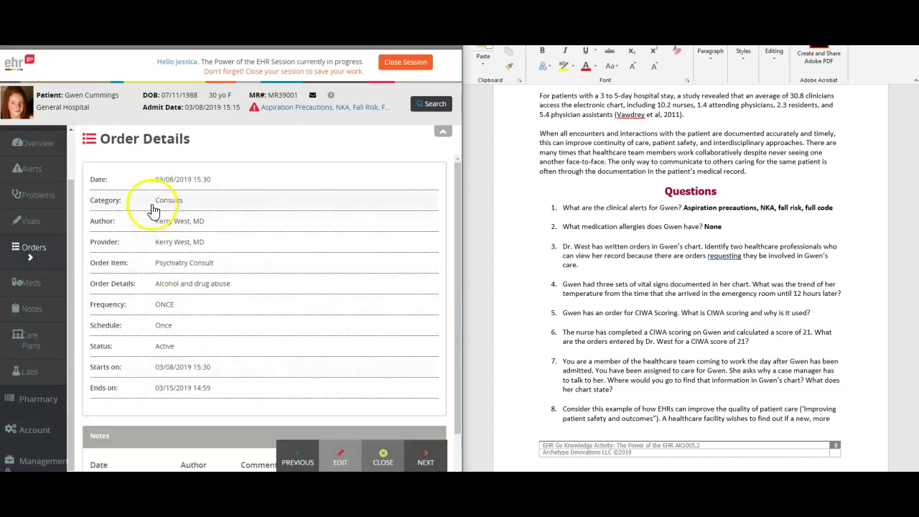
{"action": "left_click", "coordinate": [36, 257]}
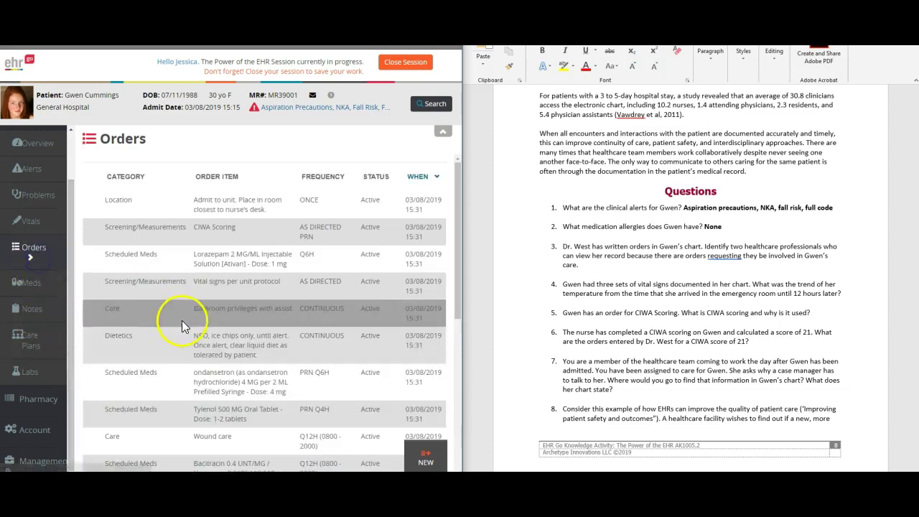
{"action": "left_click", "coordinate": [235, 239]}
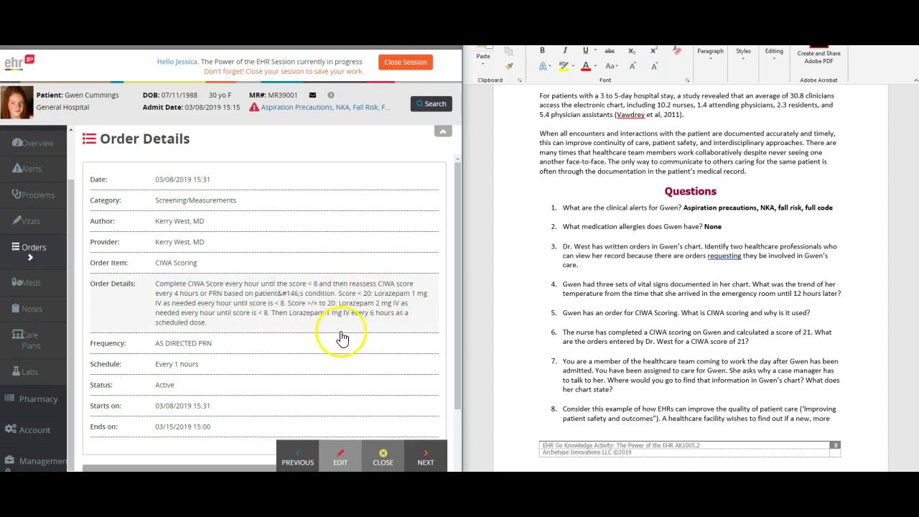
{"action": "scroll", "coordinate": [343, 353], "scroll_direction": "down", "scroll_amount": 3}
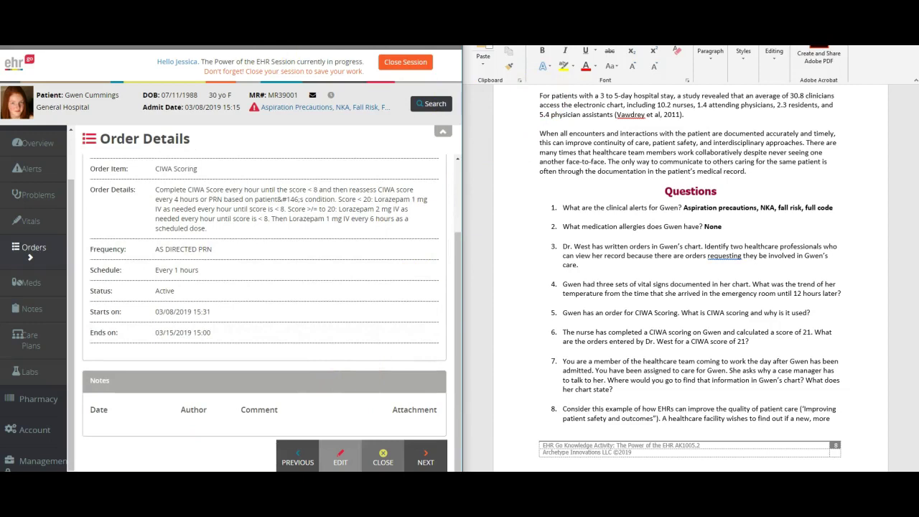
- Return to the Power of the EHR activity page and scroll to Topic Resources
{"action": "left_click", "coordinate": [280, 46]}
{"action": "scroll", "coordinate": [250, 242], "scroll_direction": "down", "scroll_amount": 5}
{"action": "scroll", "coordinate": [244, 335], "scroll_direction": "down", "scroll_amount": 2}
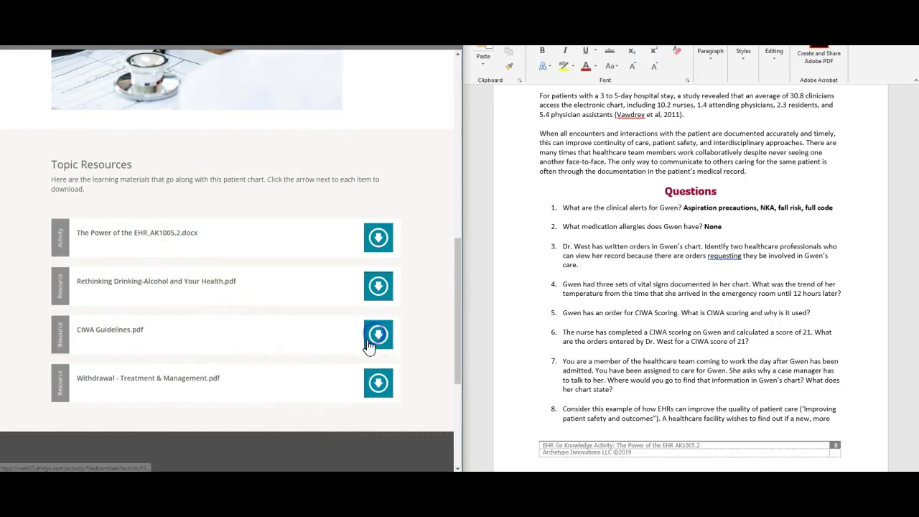
- Open CIWA Guidelines.pdf and read down to the Example Alcohol Detoxification Protocol steps
{"action": "left_click", "coordinate": [324, 453]}
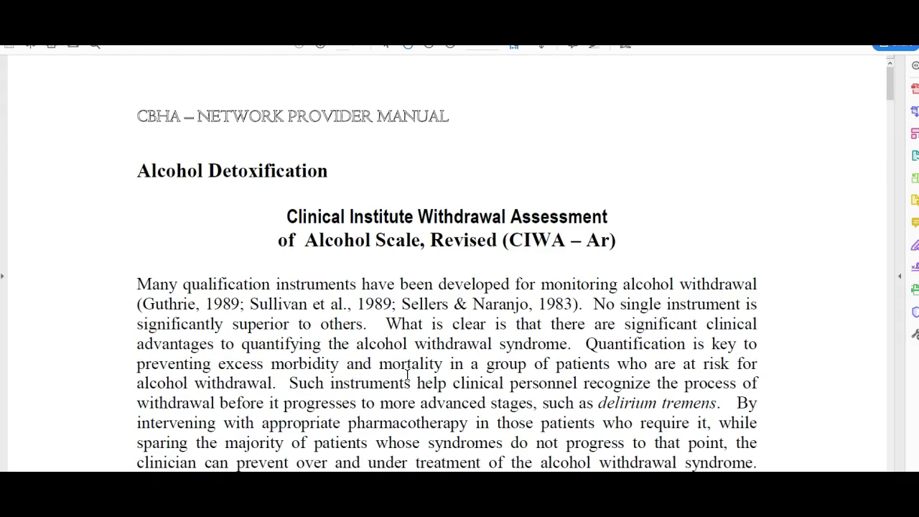
{"action": "scroll", "coordinate": [407, 375], "scroll_direction": "down", "scroll_amount": 1}
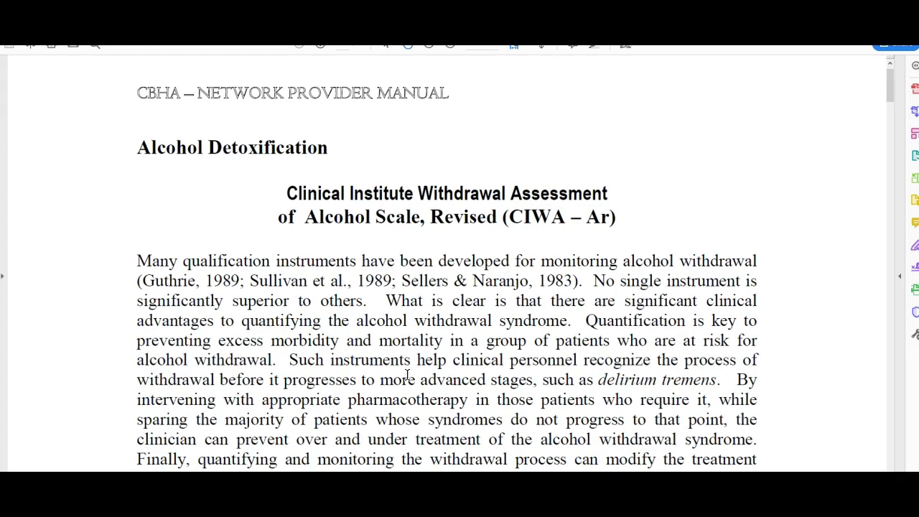
{"action": "scroll", "coordinate": [407, 375], "scroll_direction": "down", "scroll_amount": 3}
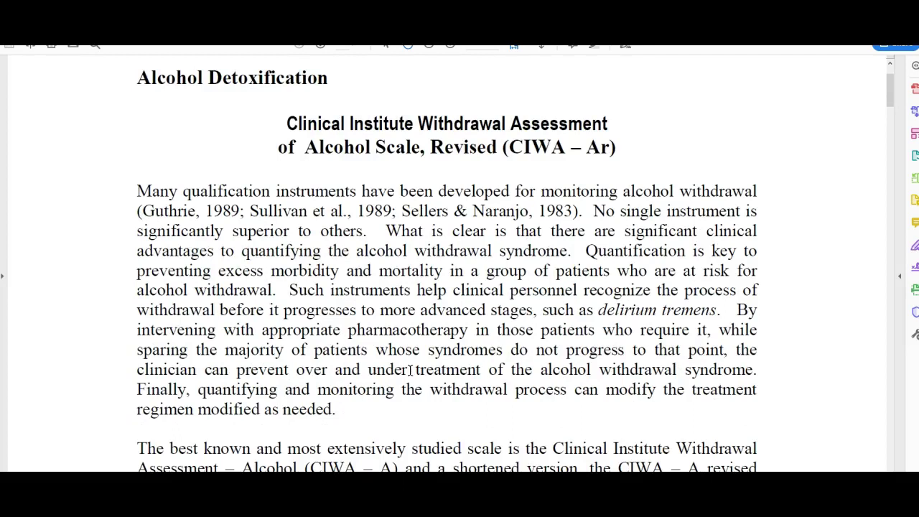
{"action": "scroll", "coordinate": [410, 370], "scroll_direction": "down", "scroll_amount": 3}
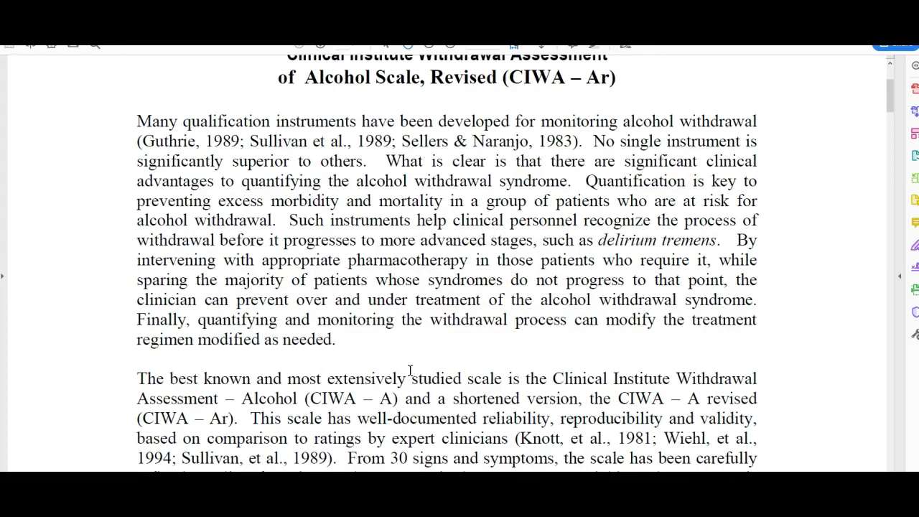
{"action": "scroll", "coordinate": [410, 371], "scroll_direction": "down", "scroll_amount": 3}
{"action": "scroll", "coordinate": [410, 371], "scroll_direction": "down", "scroll_amount": 3}
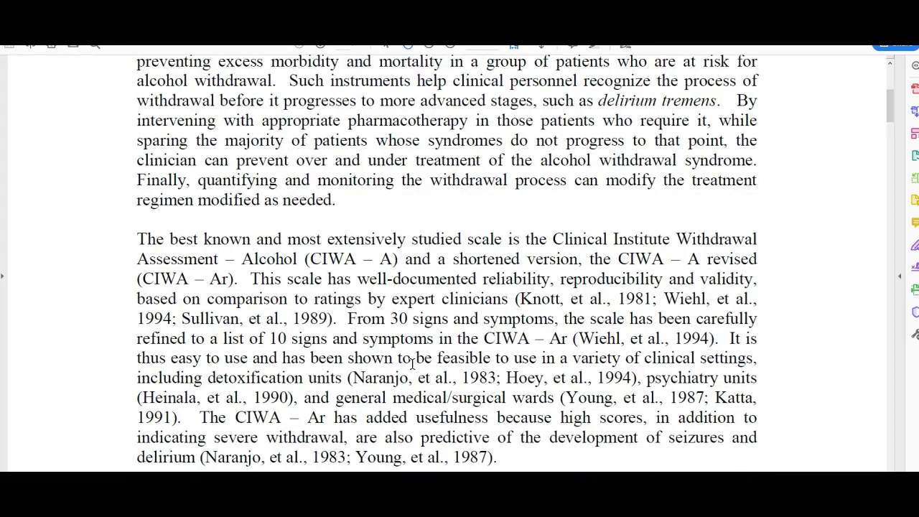
{"action": "scroll", "coordinate": [409, 371], "scroll_direction": "down", "scroll_amount": 2}
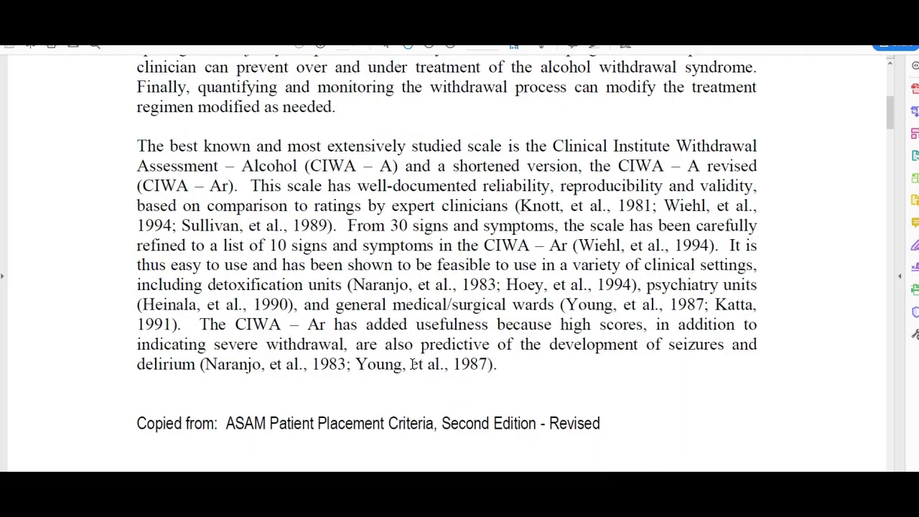
{"action": "scroll", "coordinate": [413, 364], "scroll_direction": "down", "scroll_amount": 10}
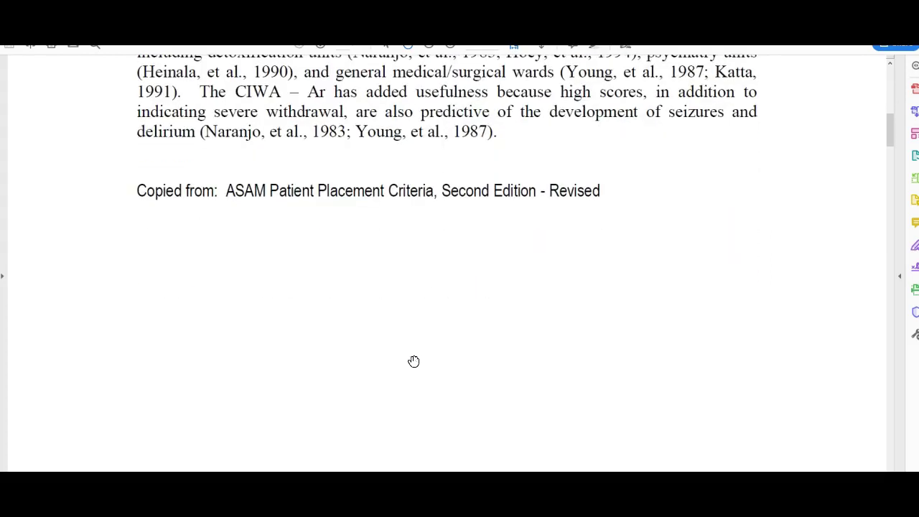
{"action": "scroll", "coordinate": [414, 361], "scroll_direction": "down", "scroll_amount": 5}
{"action": "scroll", "coordinate": [414, 361], "scroll_direction": "down", "scroll_amount": 4}
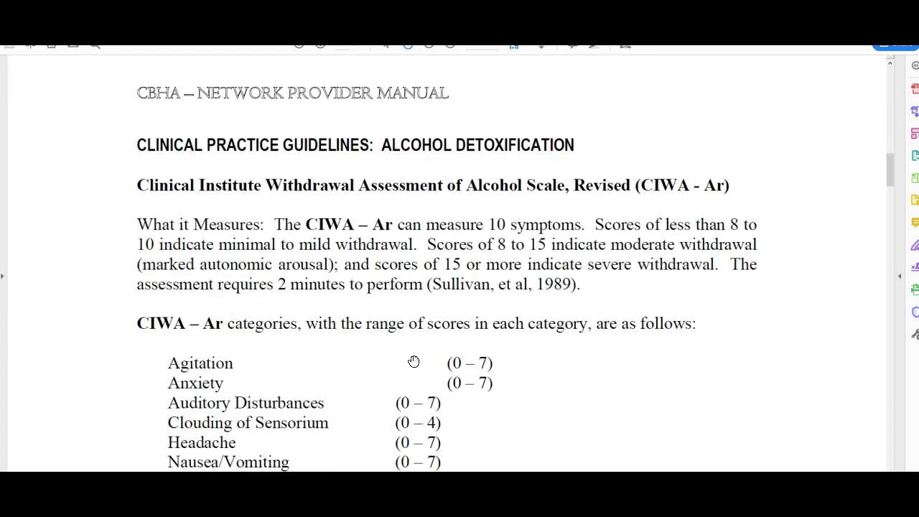
{"action": "scroll", "coordinate": [414, 360], "scroll_direction": "down", "scroll_amount": 2}
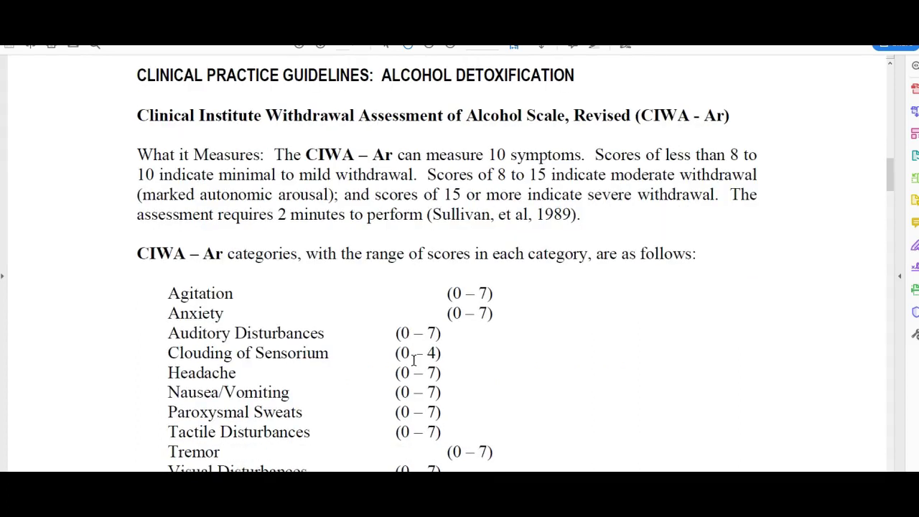
{"action": "scroll", "coordinate": [413, 361], "scroll_direction": "down", "scroll_amount": 3}
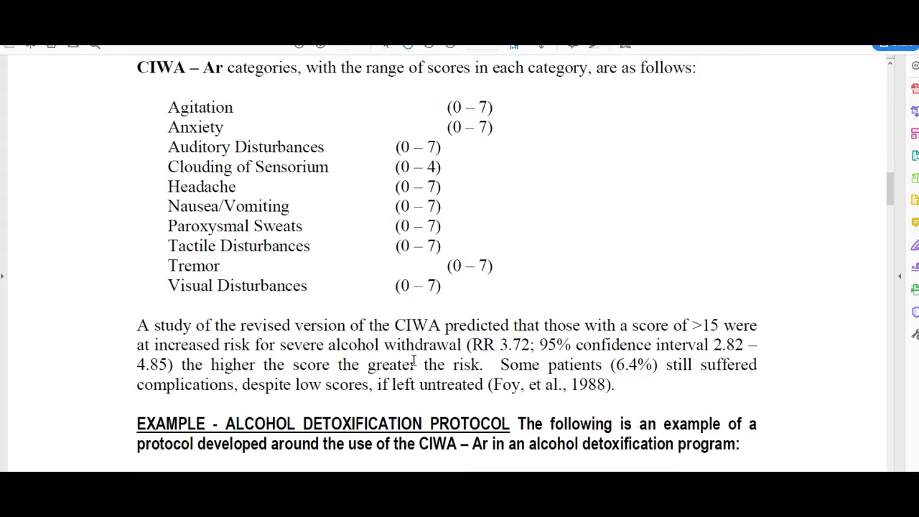
{"action": "scroll", "coordinate": [414, 360], "scroll_direction": "down", "scroll_amount": 4}
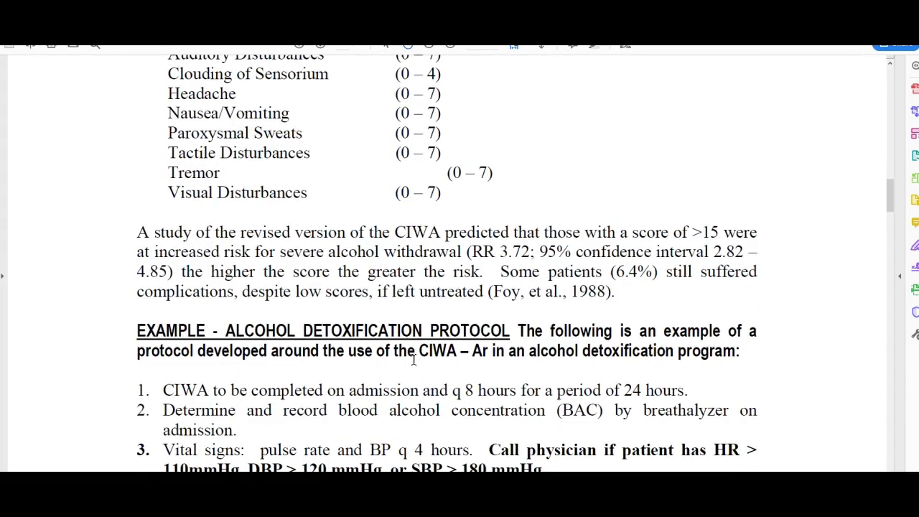
{"action": "scroll", "coordinate": [414, 360], "scroll_direction": "down", "scroll_amount": 5}
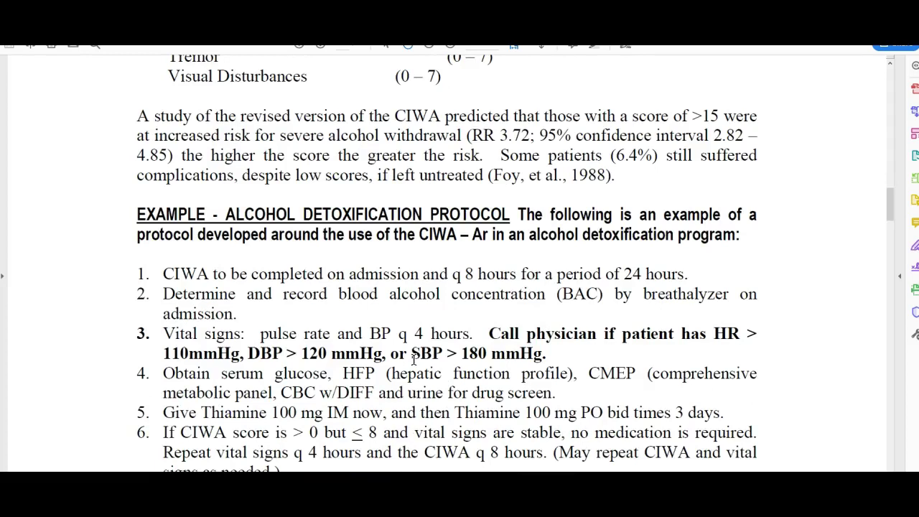
{"action": "scroll", "coordinate": [413, 360], "scroll_direction": "down", "scroll_amount": 2}
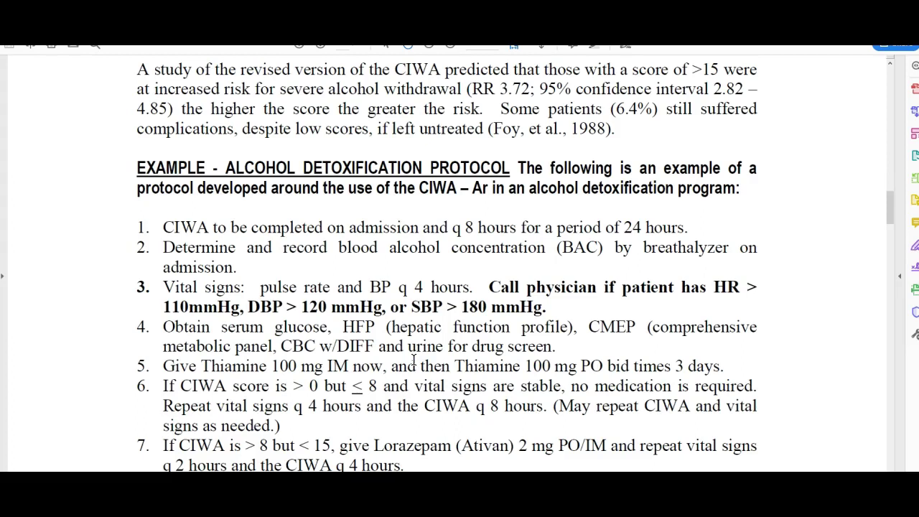
{"action": "scroll", "coordinate": [413, 360], "scroll_direction": "down", "scroll_amount": 7}
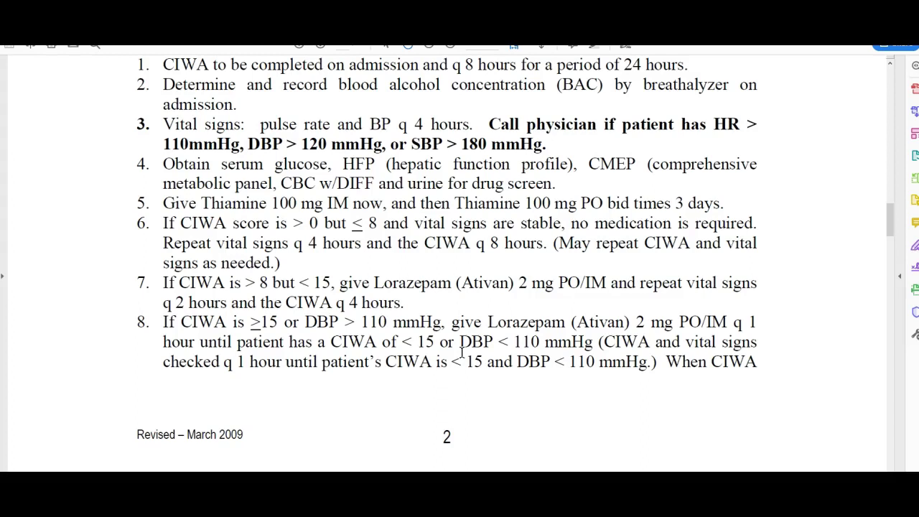
{"action": "scroll", "coordinate": [456, 345], "scroll_direction": "down", "scroll_amount": 5}
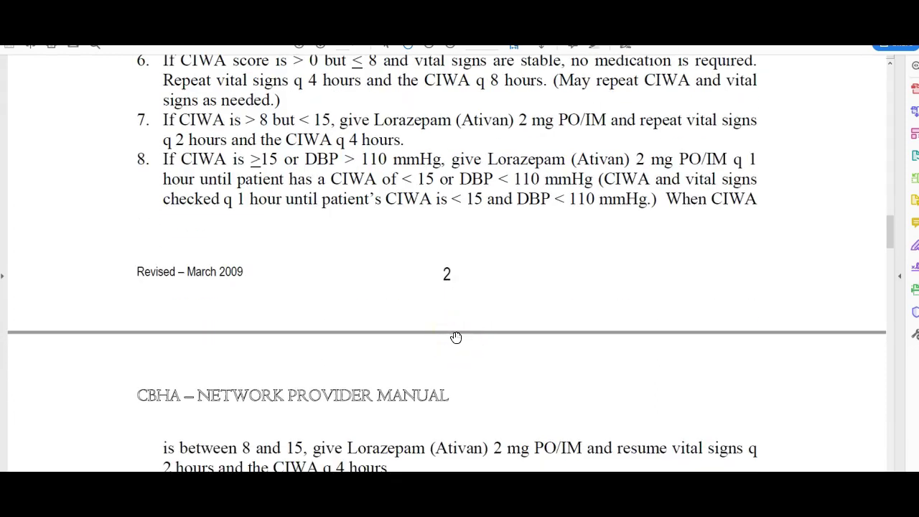
{"action": "scroll", "coordinate": [467, 352], "scroll_direction": "down", "scroll_amount": 9}
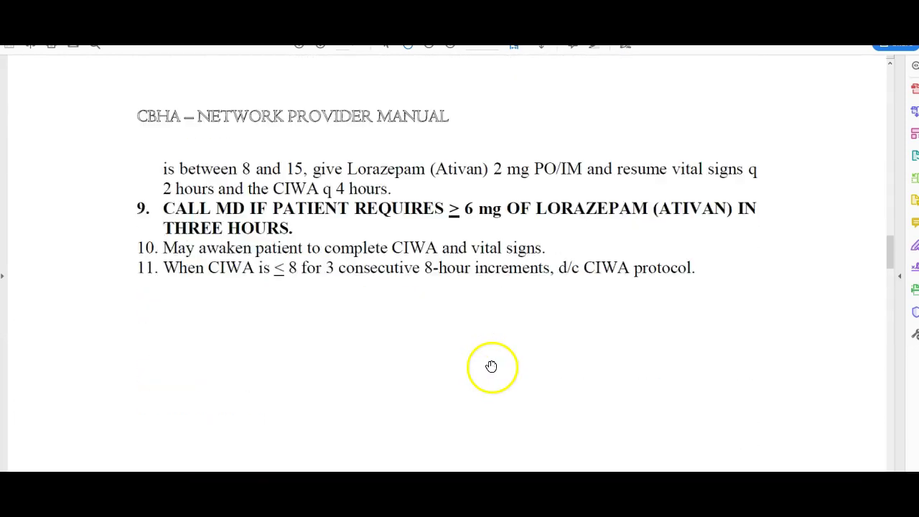
{"action": "scroll", "coordinate": [509, 349], "scroll_direction": "up", "scroll_amount": 15}
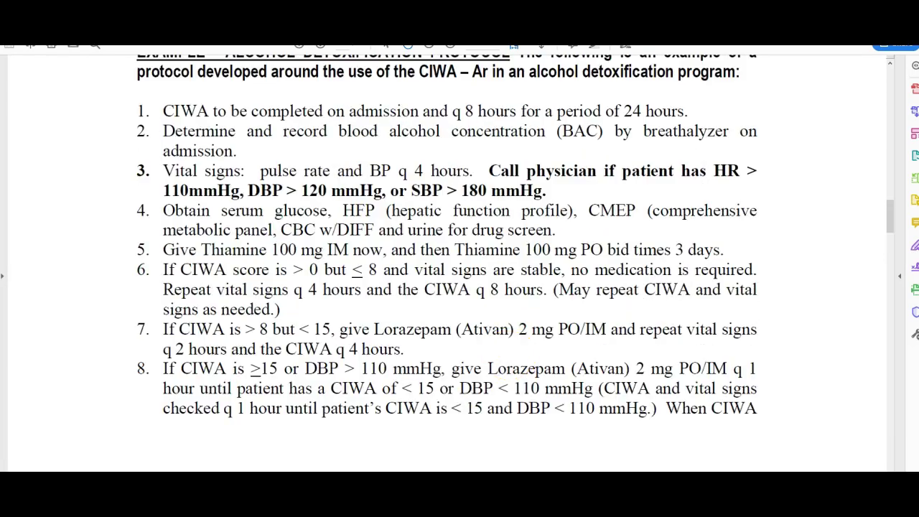
- Bring the activity questions document back beside the EHR chart, showing questions 4 through 8
{"action": "left_click", "coordinate": [301, 461]}
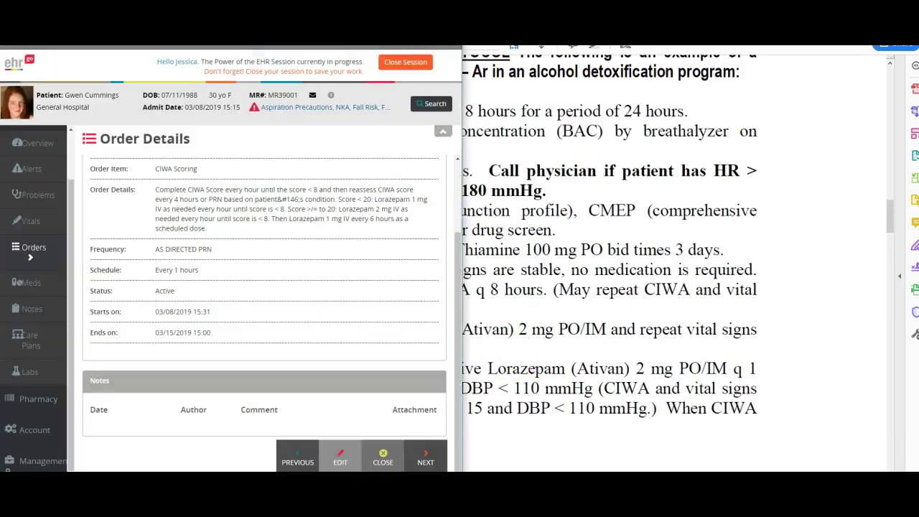
{"action": "left_click", "coordinate": [426, 460]}
{"action": "mouse_move", "coordinate": [412, 480]}
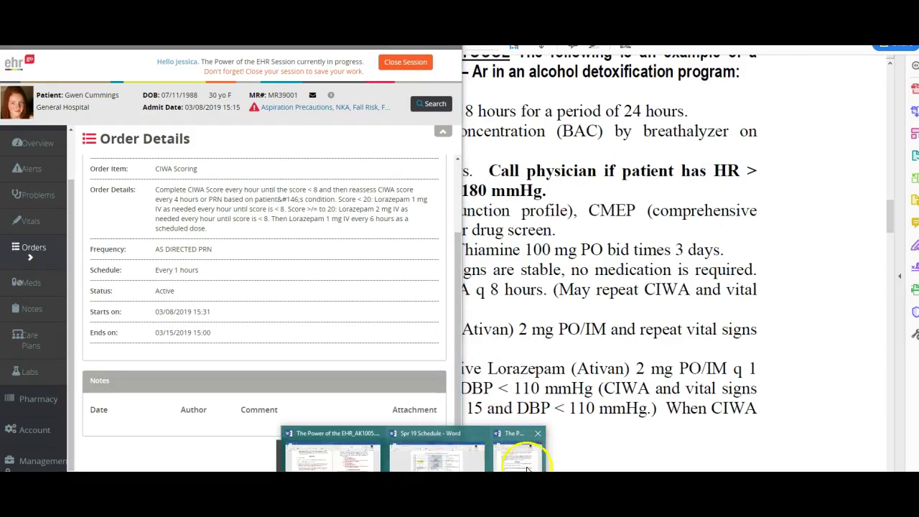
{"action": "left_click", "coordinate": [518, 452]}
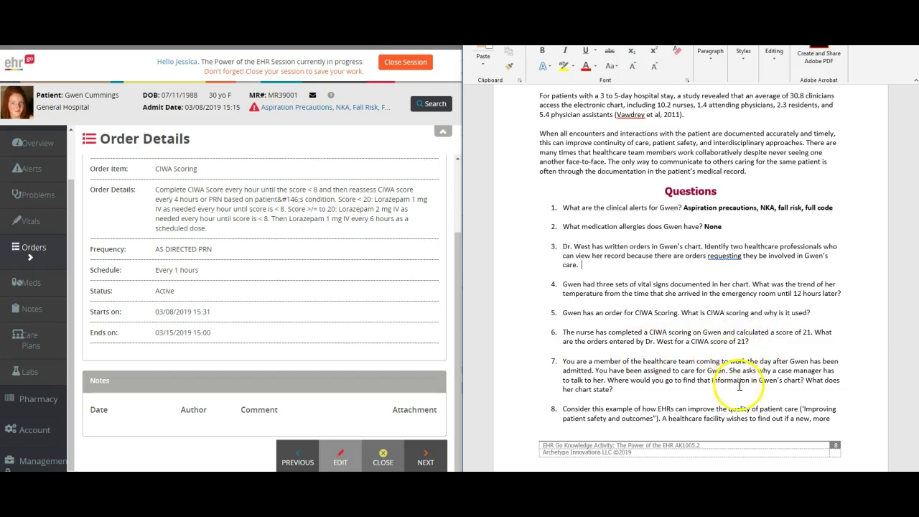
{"action": "scroll", "coordinate": [747, 373], "scroll_direction": "down", "scroll_amount": 3}
{"action": "scroll", "coordinate": [747, 388], "scroll_direction": "down", "scroll_amount": 3}
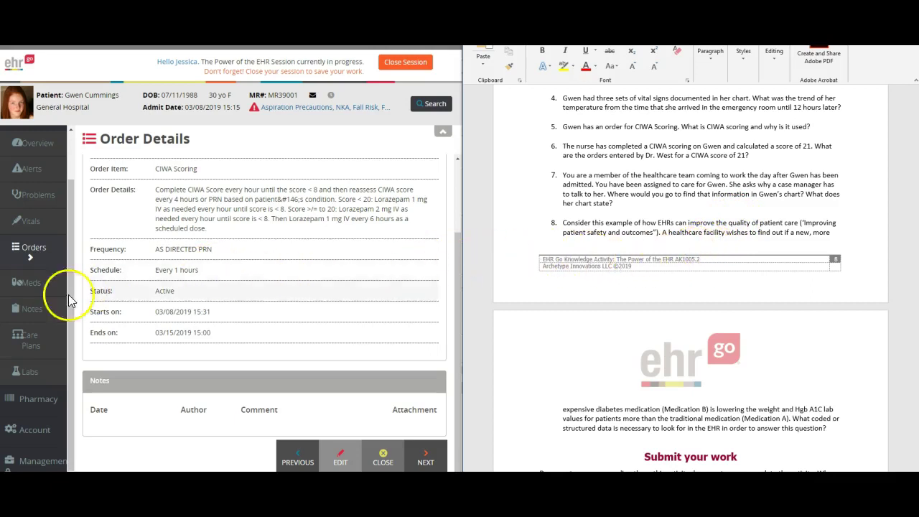
- View the Case Management consult order: counseling, alcohol and drug rehab, discharge planning
{"action": "left_click", "coordinate": [31, 256]}
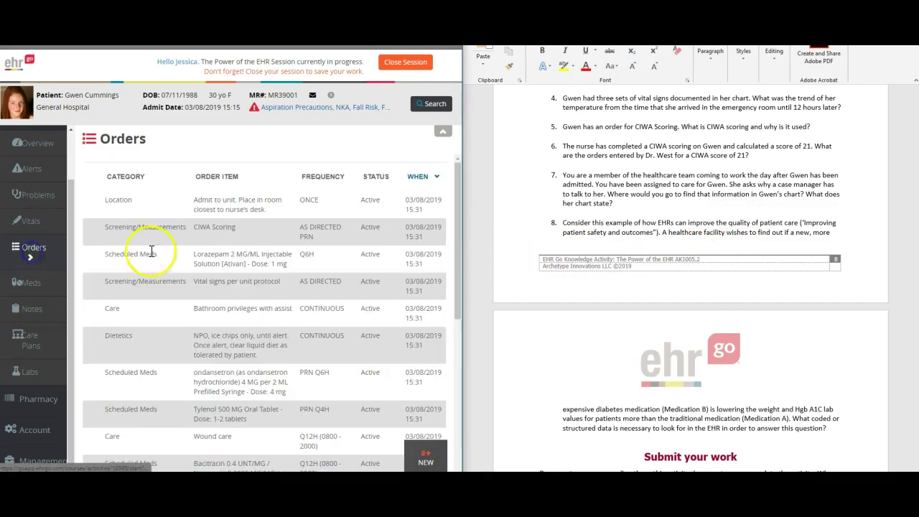
{"action": "scroll", "coordinate": [229, 322], "scroll_direction": "down", "scroll_amount": 5}
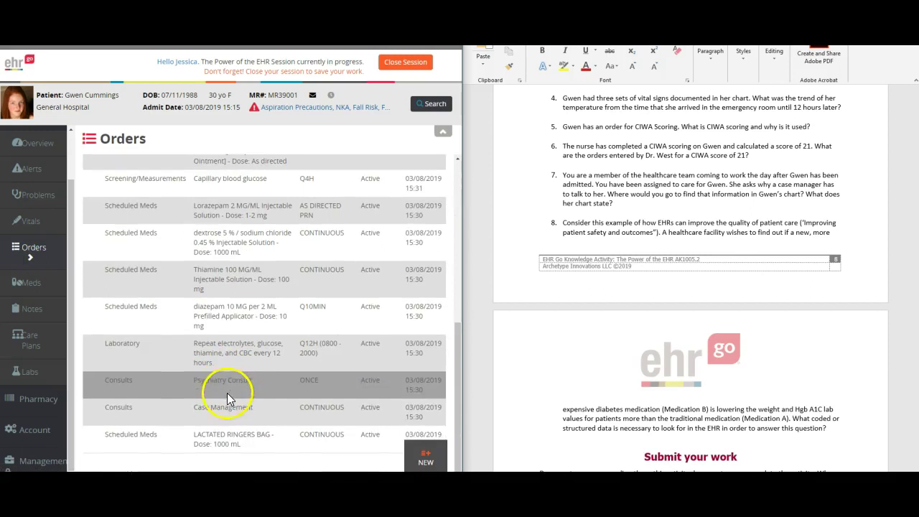
{"action": "left_click", "coordinate": [238, 412]}
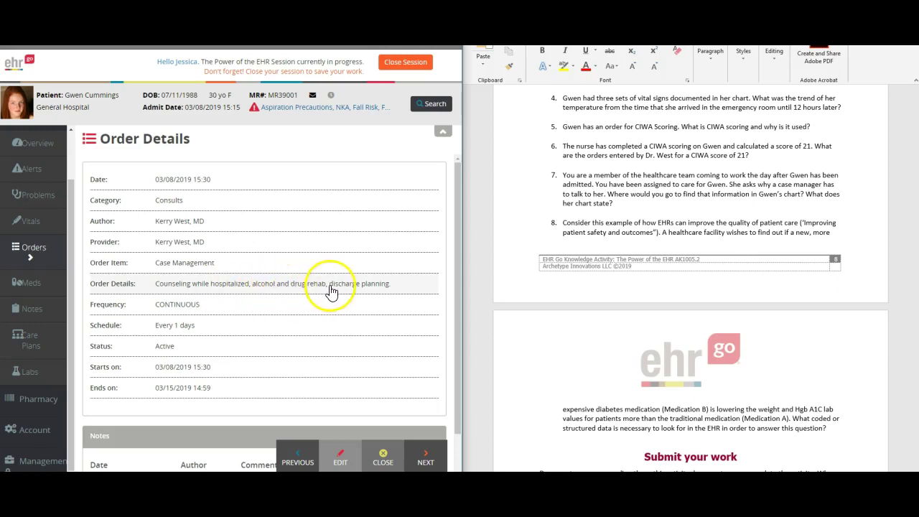
{"action": "scroll", "coordinate": [340, 321], "scroll_direction": "down", "scroll_amount": 1}
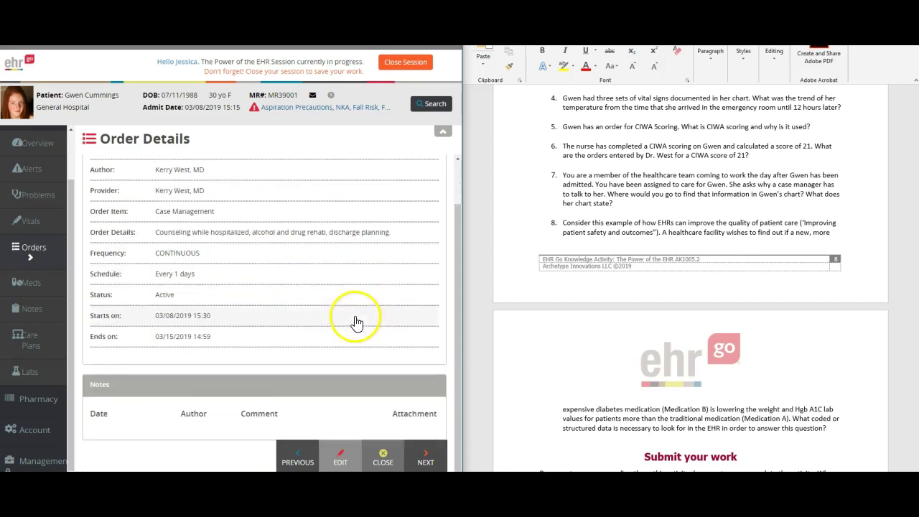
{"action": "scroll", "coordinate": [315, 325], "scroll_direction": "up", "scroll_amount": 1}
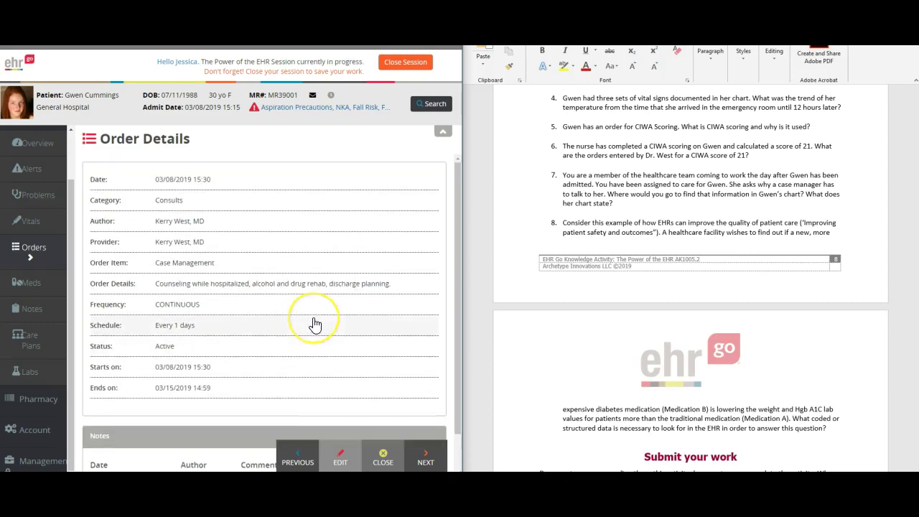
{"action": "left_click", "coordinate": [286, 304]}
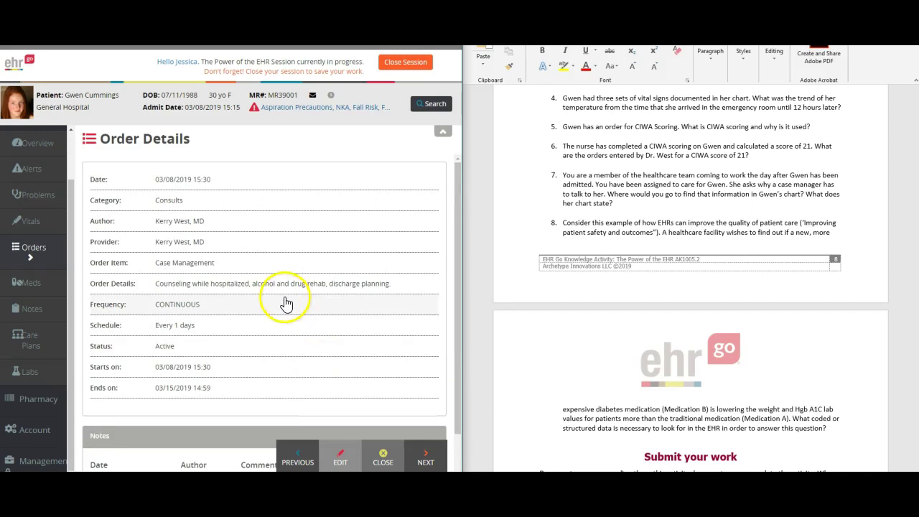
{"action": "left_click", "coordinate": [331, 294]}
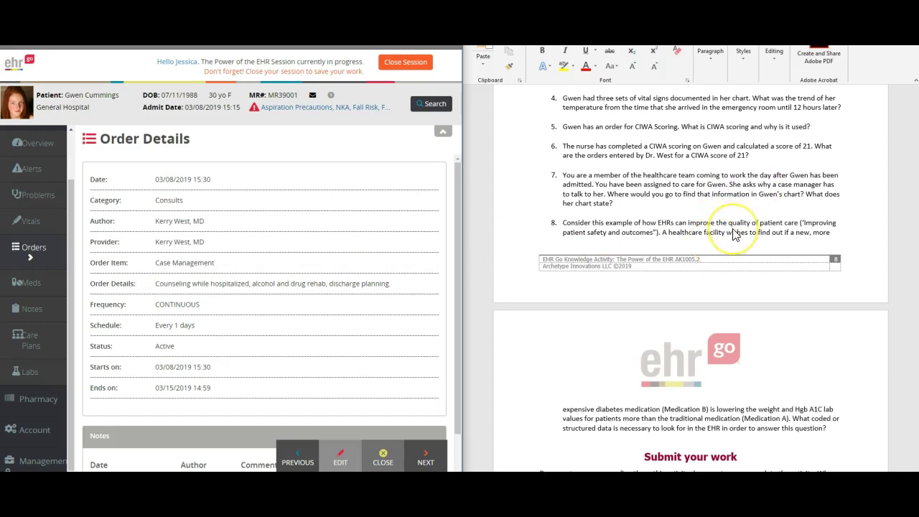
- Close the EHR Go chart session, returning to the four-file Topic Resources list
{"action": "scroll", "coordinate": [733, 234], "scroll_direction": "down", "scroll_amount": 1}
{"action": "scroll", "coordinate": [733, 234], "scroll_direction": "down", "scroll_amount": 1}
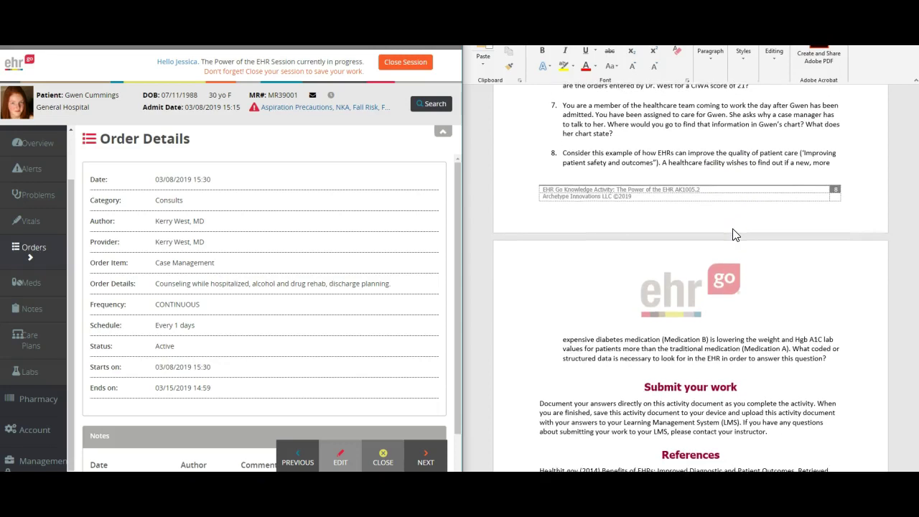
{"action": "scroll", "coordinate": [732, 234], "scroll_direction": "down", "scroll_amount": 2}
{"action": "scroll", "coordinate": [733, 239], "scroll_direction": "up", "scroll_amount": 2}
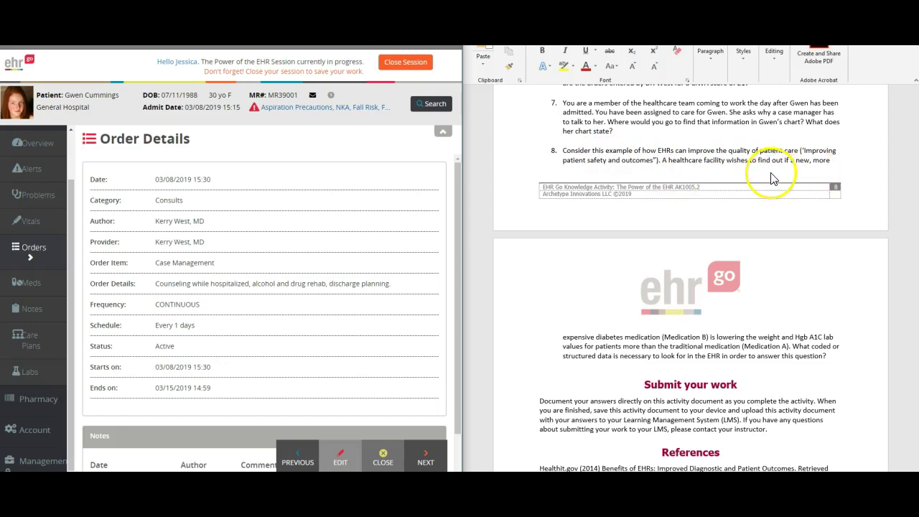
{"action": "left_click", "coordinate": [388, 63]}
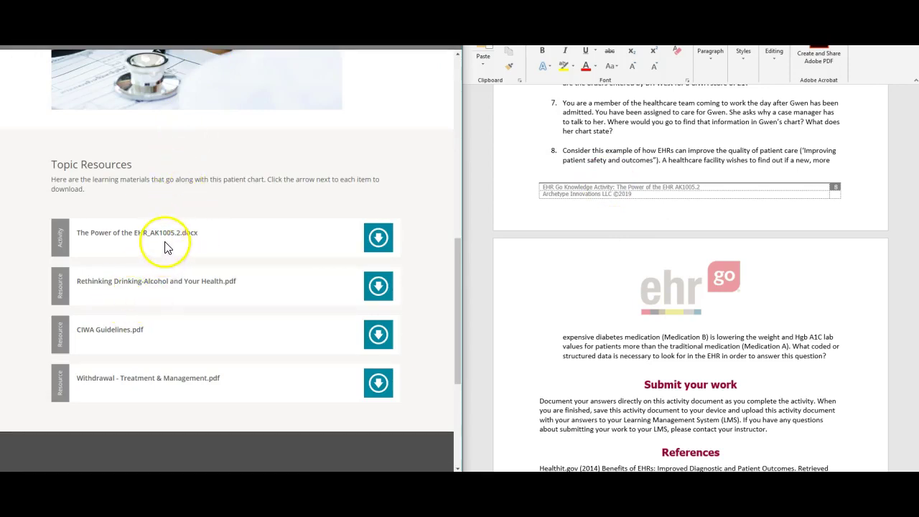
- Return to the patient's chart and display her Problems list
{"action": "scroll", "coordinate": [164, 308], "scroll_direction": "down", "scroll_amount": 3}
{"action": "scroll", "coordinate": [177, 318], "scroll_direction": "up", "scroll_amount": 3}
{"action": "scroll", "coordinate": [178, 316], "scroll_direction": "up", "scroll_amount": 2}
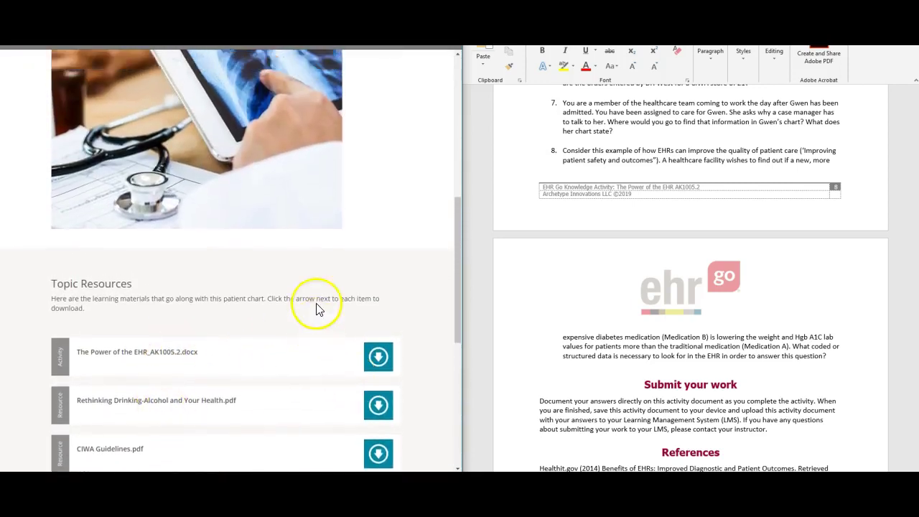
{"action": "scroll", "coordinate": [318, 308], "scroll_direction": "up", "scroll_amount": 4}
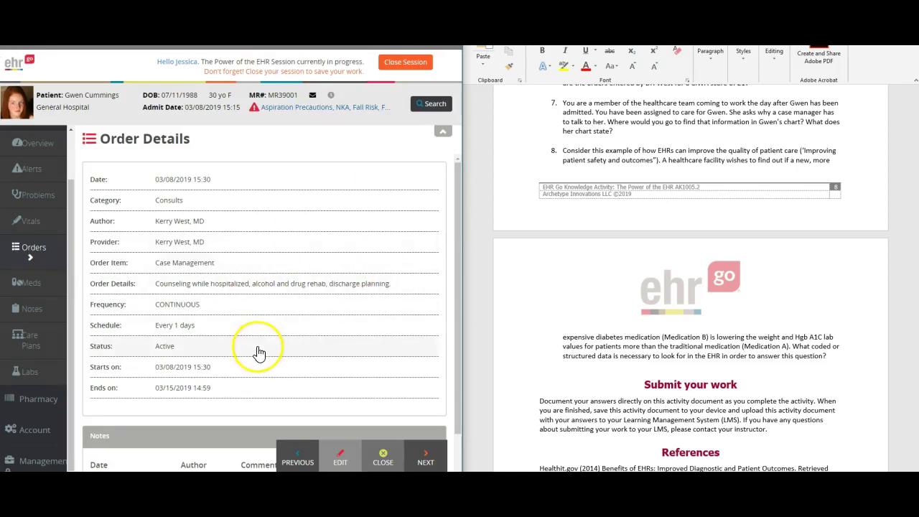
{"action": "scroll", "coordinate": [259, 353], "scroll_direction": "down", "scroll_amount": 1}
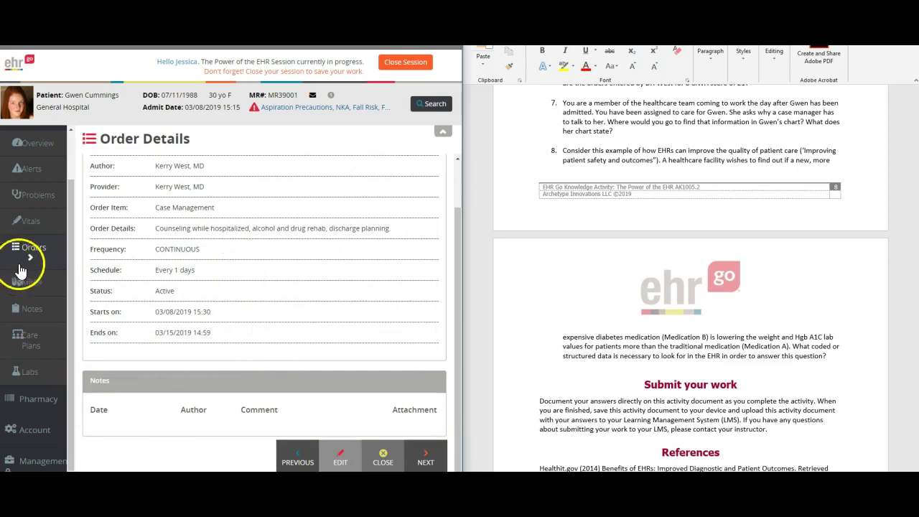
{"action": "left_click", "coordinate": [34, 195]}
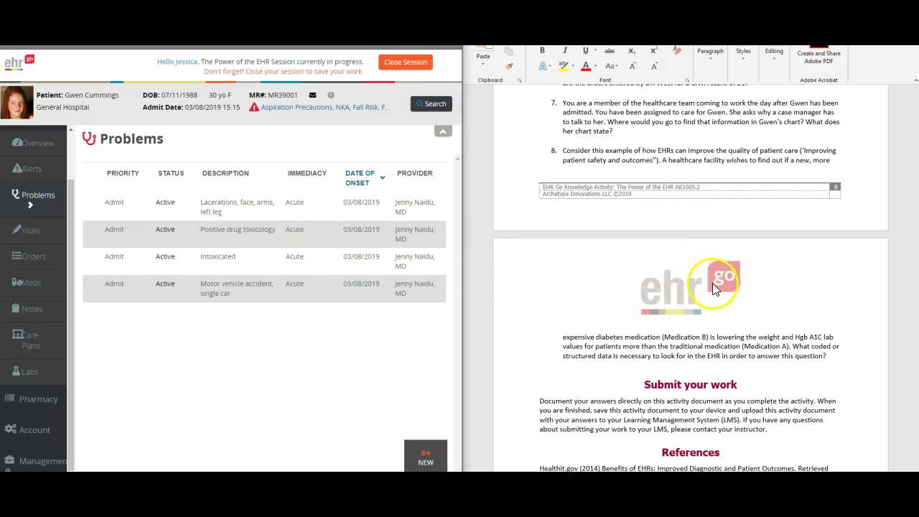
- Show the Meds & Administration History with scheduled Lorazepam, thiamine and diazepam
{"action": "left_click", "coordinate": [49, 293]}
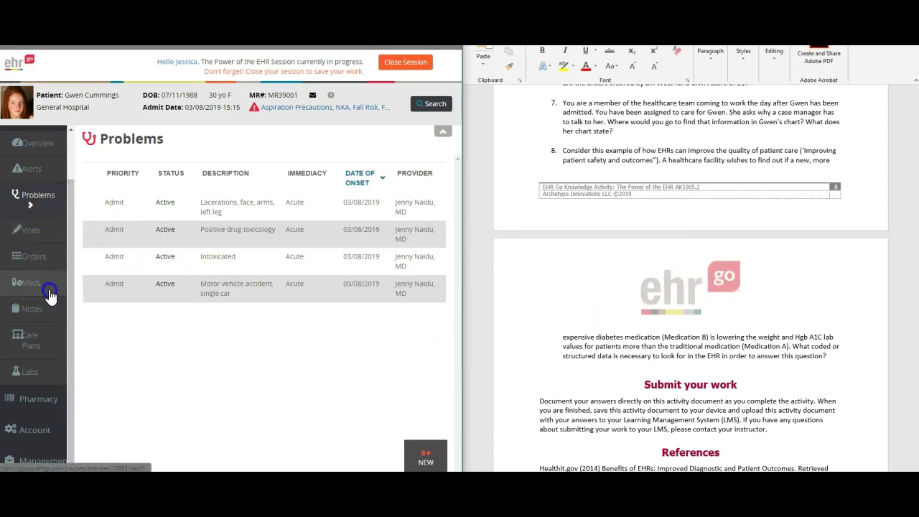
{"action": "scroll", "coordinate": [356, 279], "scroll_direction": "down", "scroll_amount": 2}
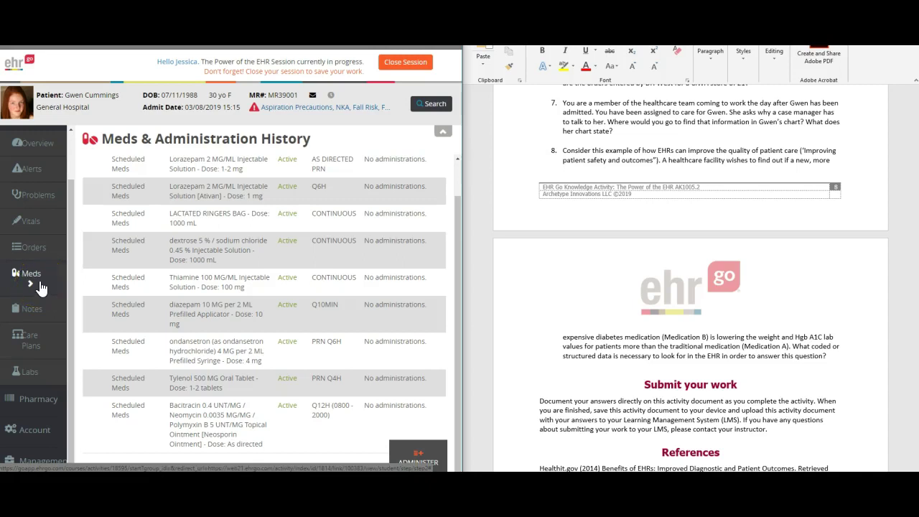
- Scroll through Gwen's vital signs and pain tables, then bring up her Labs list
{"action": "left_click", "coordinate": [26, 220]}
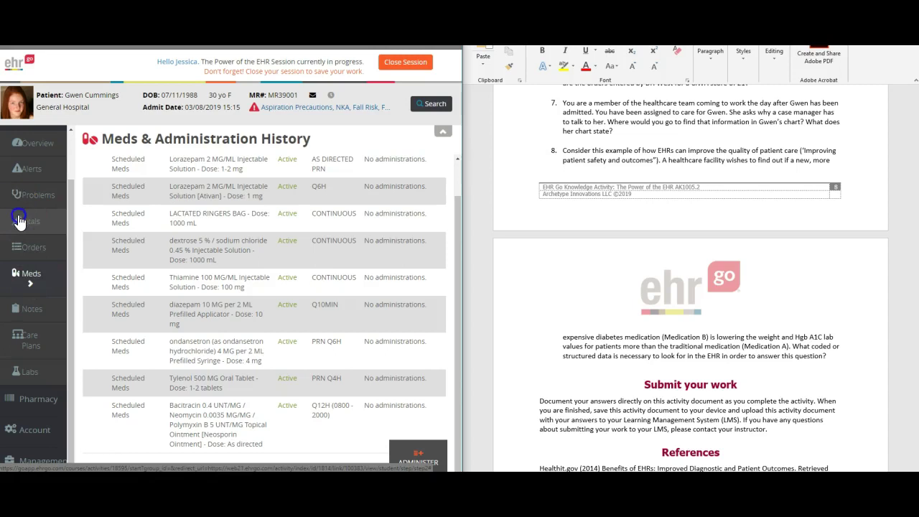
{"action": "left_click", "coordinate": [180, 227]}
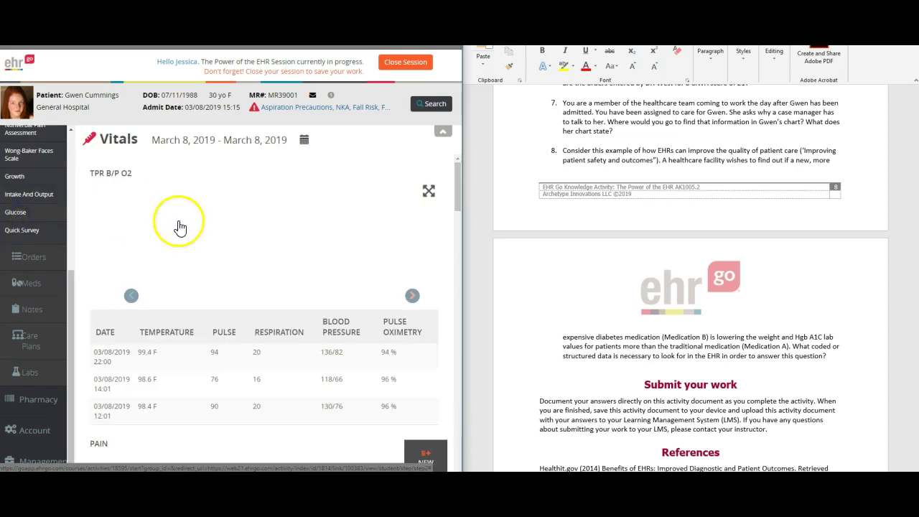
{"action": "scroll", "coordinate": [206, 292], "scroll_direction": "down", "scroll_amount": 1}
{"action": "left_click", "coordinate": [206, 292]}
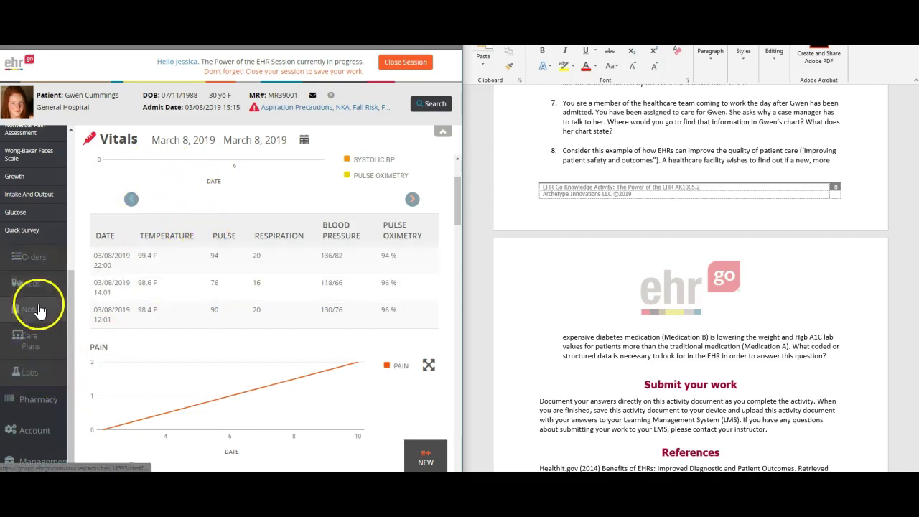
{"action": "scroll", "coordinate": [284, 302], "scroll_direction": "down", "scroll_amount": 2}
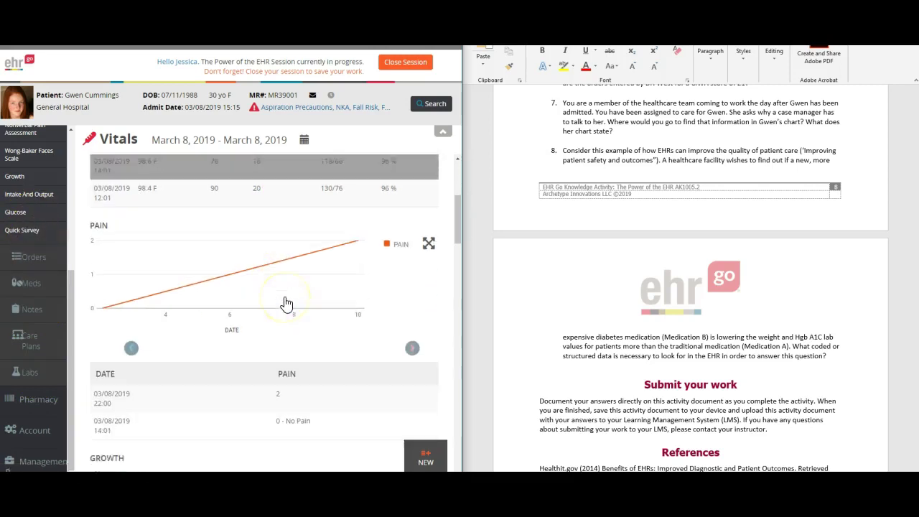
{"action": "scroll", "coordinate": [285, 303], "scroll_direction": "down", "scroll_amount": 1}
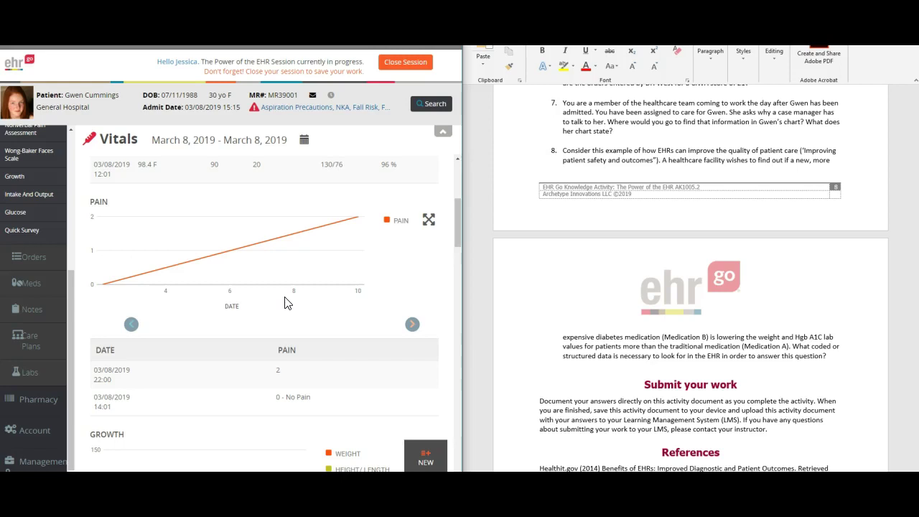
{"action": "left_click", "coordinate": [34, 373]}
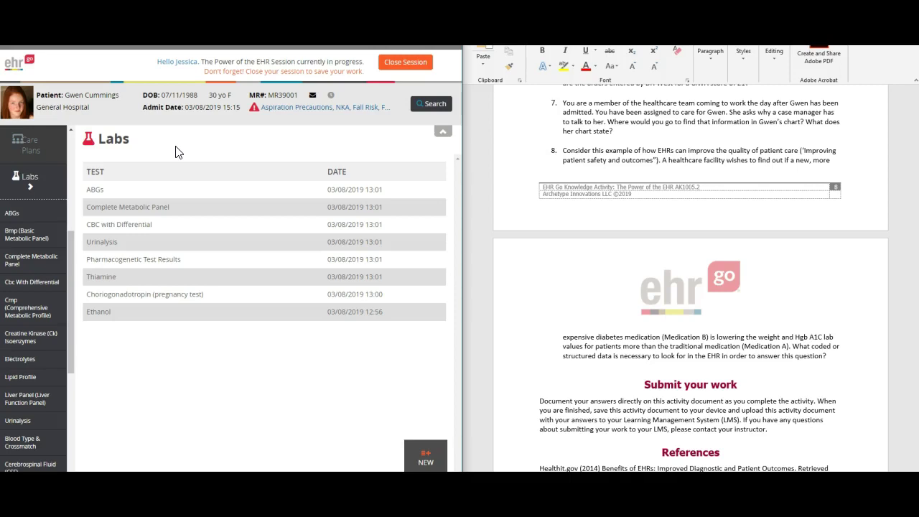
- Collapse Labs, pass through Problems, and return to Gwen's Meds & Administration History
{"action": "left_click", "coordinate": [33, 177]}
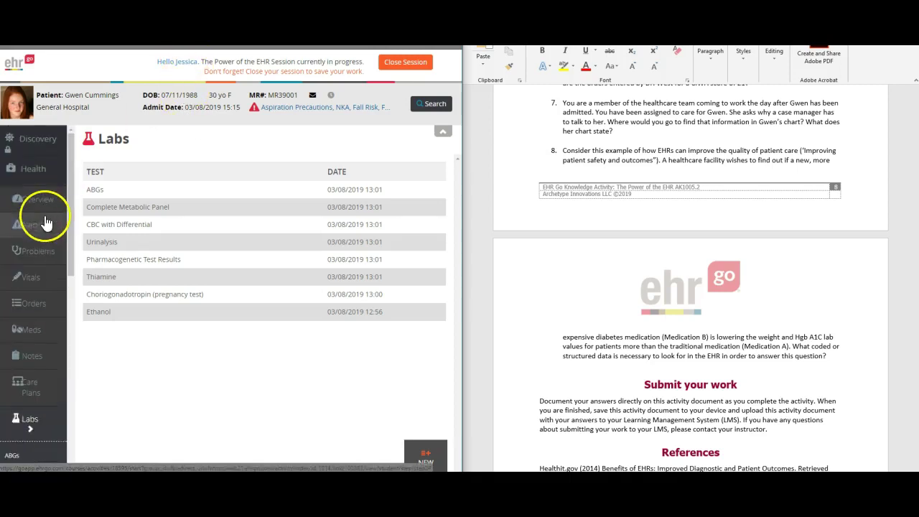
{"action": "left_click", "coordinate": [34, 250]}
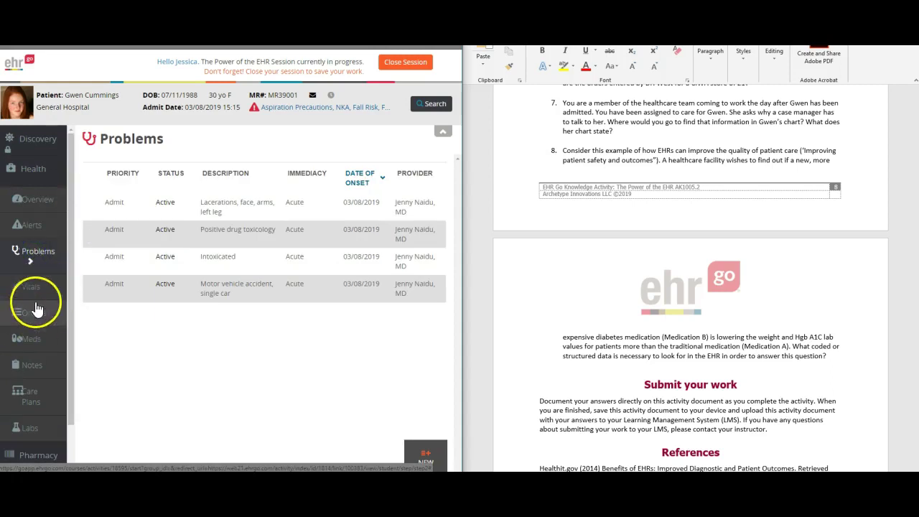
{"action": "left_click", "coordinate": [33, 345]}
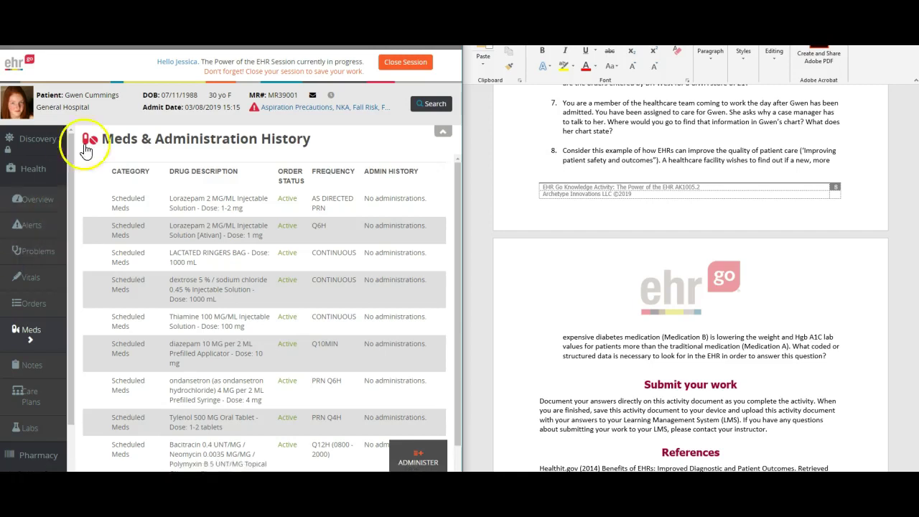
- Scroll back to the top of The Power of the EHR_AK1005.2 document
{"action": "left_click", "coordinate": [405, 256]}
{"action": "scroll", "coordinate": [661, 318], "scroll_direction": "up", "scroll_amount": 4}
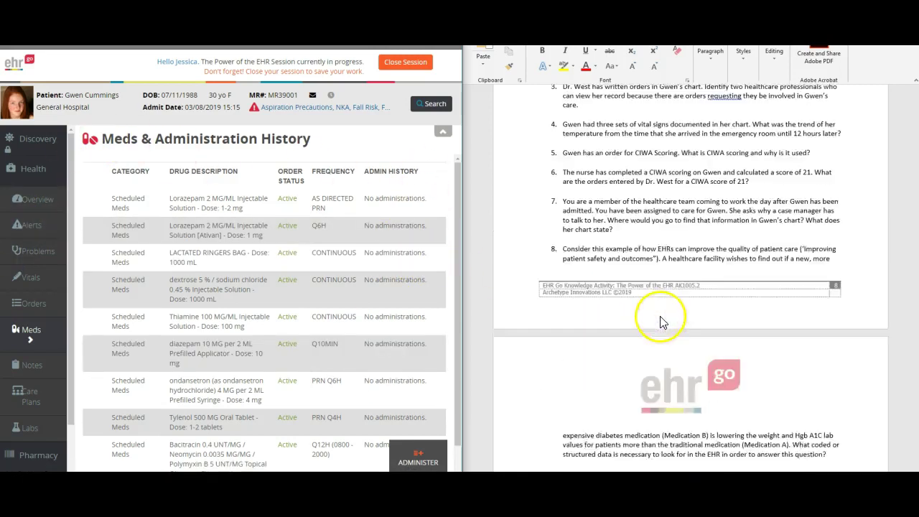
{"action": "scroll", "coordinate": [675, 325], "scroll_direction": "down", "scroll_amount": 3}
{"action": "scroll", "coordinate": [681, 326], "scroll_direction": "down", "scroll_amount": 5}
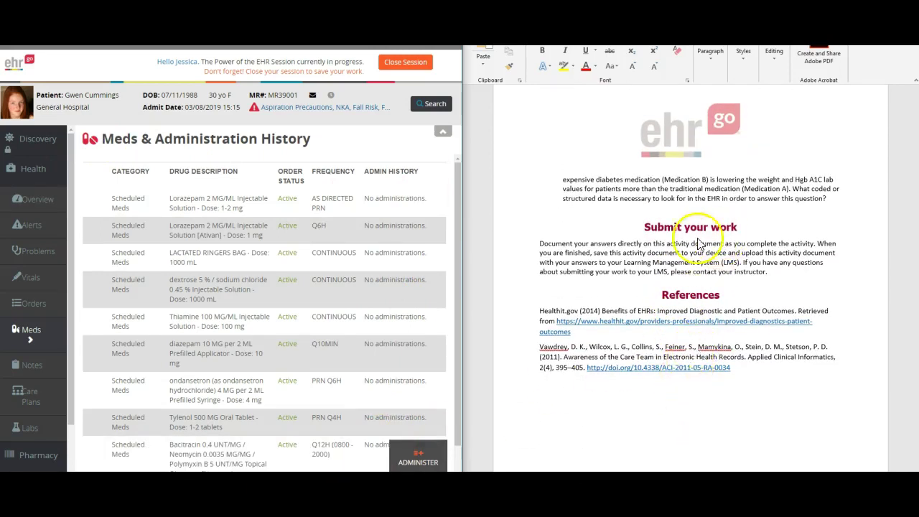
{"action": "scroll", "coordinate": [694, 252], "scroll_direction": "up", "scroll_amount": 2}
{"action": "scroll", "coordinate": [695, 253], "scroll_direction": "up", "scroll_amount": 2}
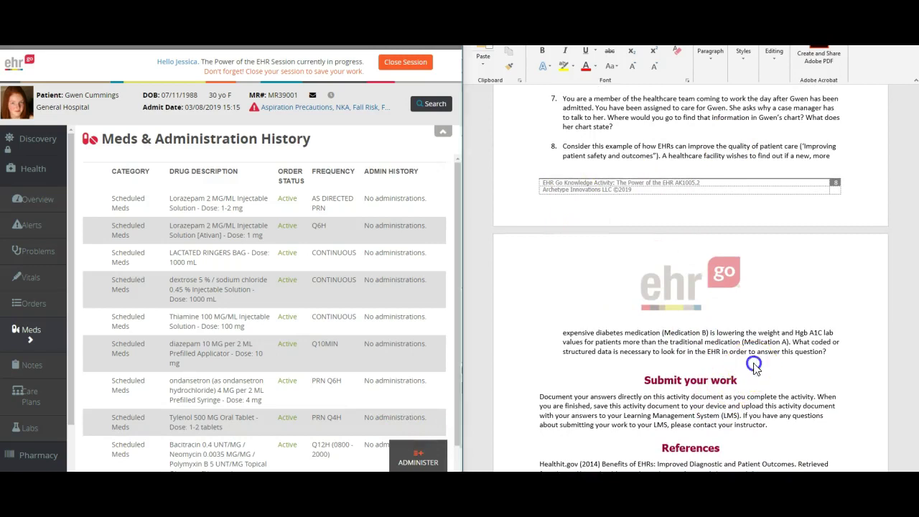
{"action": "scroll", "coordinate": [802, 280], "scroll_direction": "up", "scroll_amount": 10}
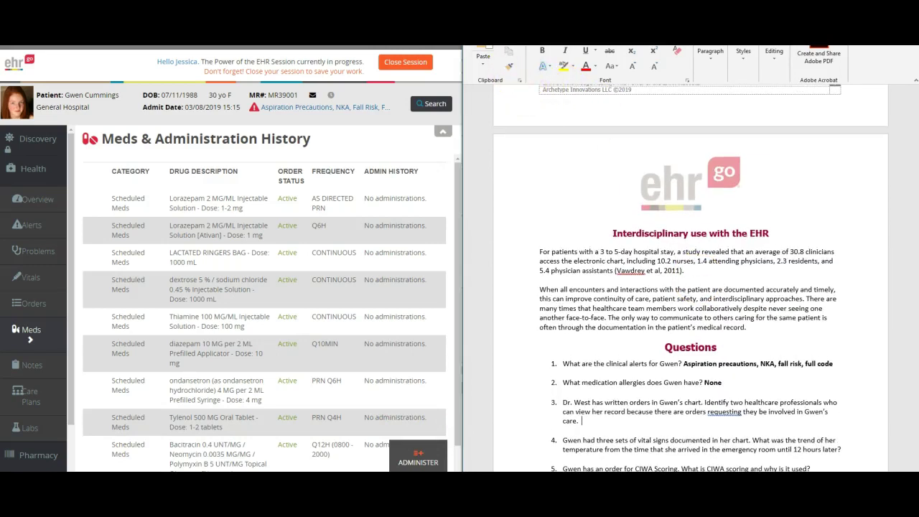
- Bring up the document's save options, looking at the PDF and new-copy choices
{"action": "key", "text": "ctrl+s"}
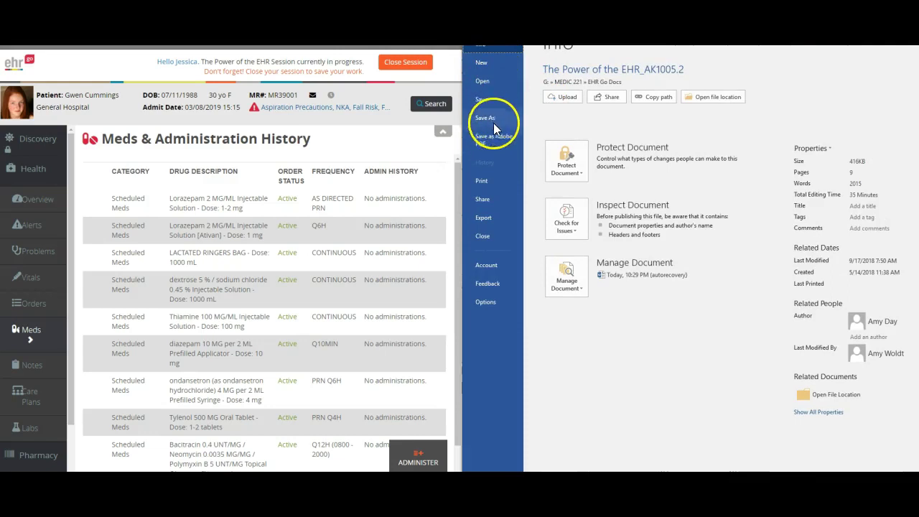
{"action": "left_click", "coordinate": [494, 142]}
{"action": "left_click", "coordinate": [491, 117]}
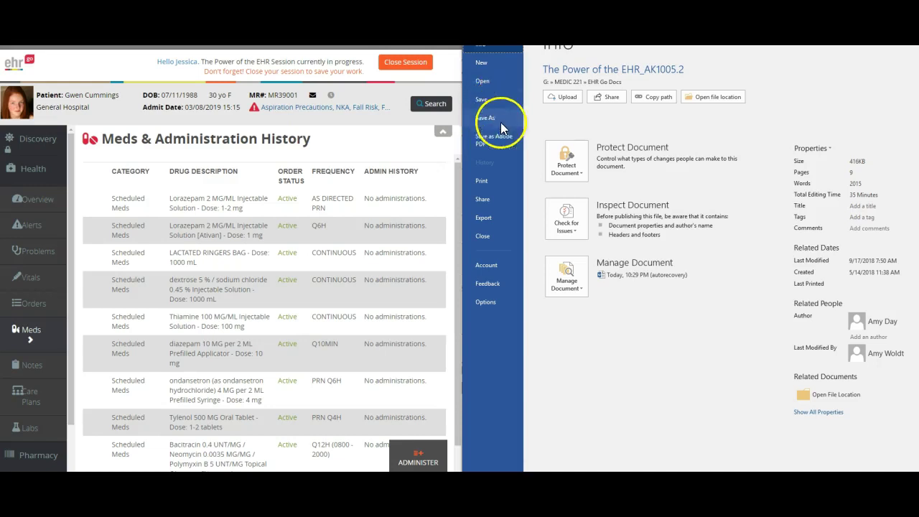